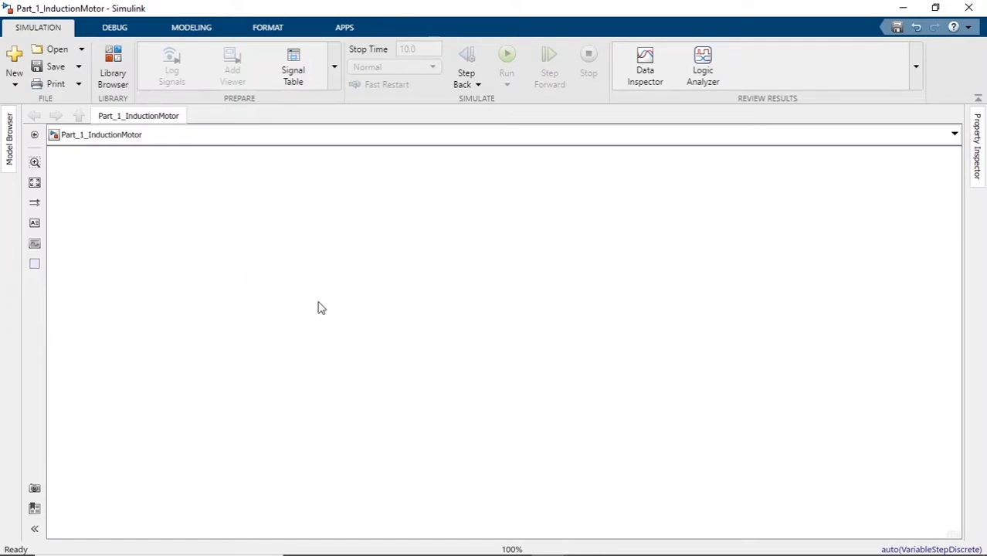
# Step: Search the library for 'asy' and drag Asynchronous Machine SI Units into Part_1_InductionMotor
pyautogui.click(113, 68)
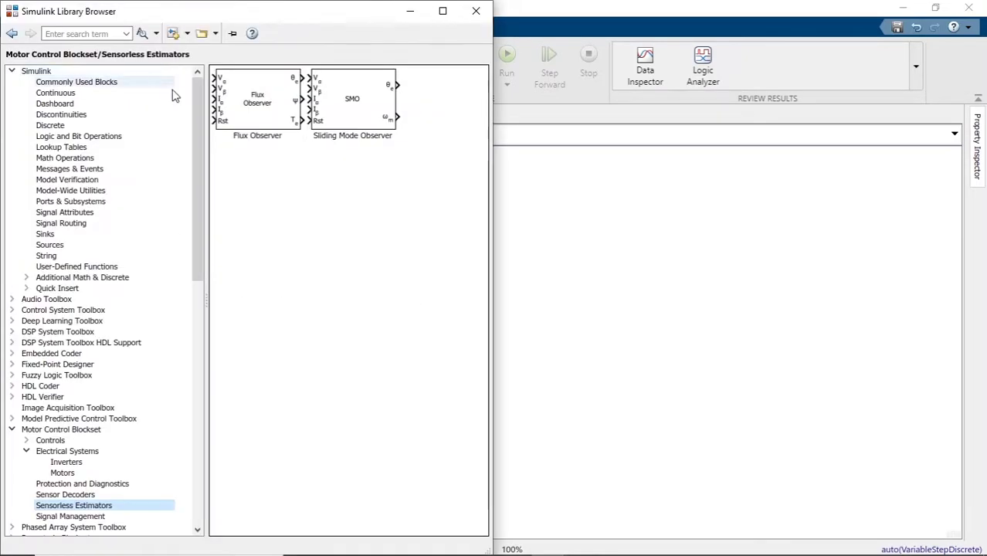
pyautogui.click(113, 34)
pyautogui.write('as')
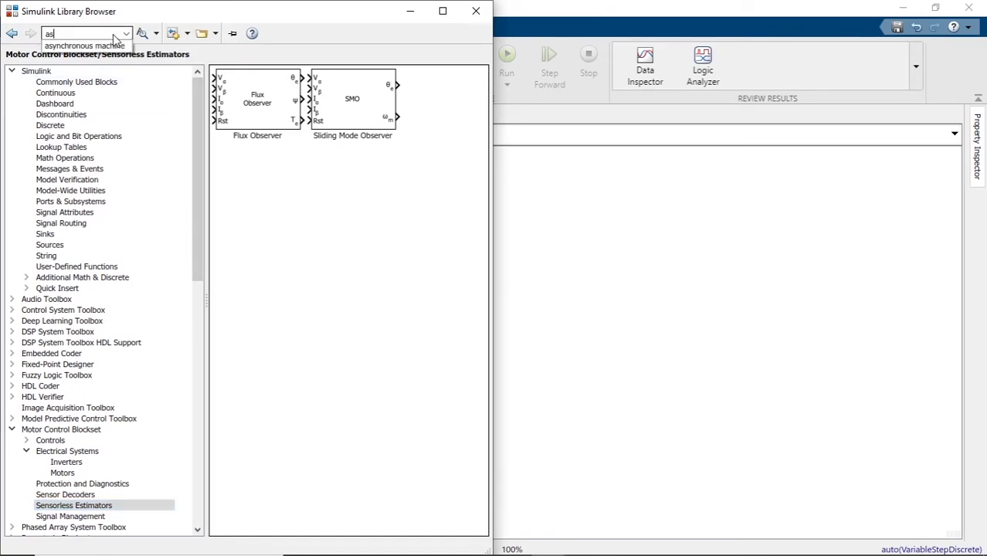
pyautogui.write('y')
pyautogui.click(108, 45)
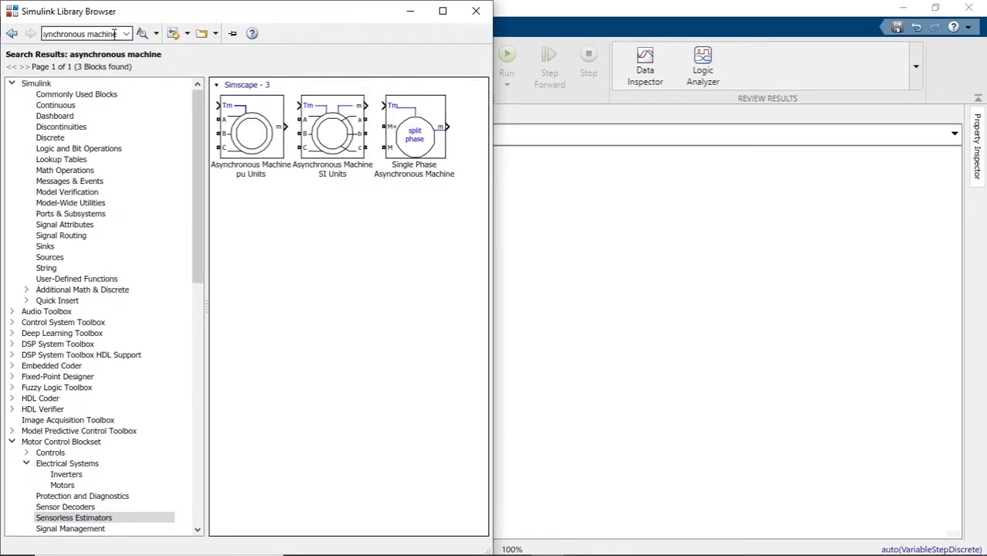
pyautogui.moveTo(328, 133); pyautogui.dragTo(518, 304)
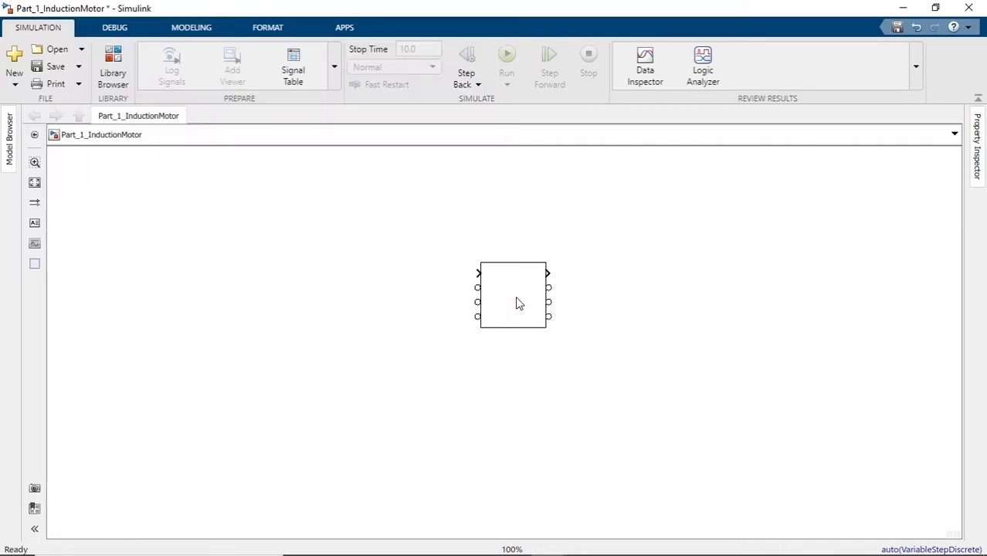
# Step: Quick-insert a Three-Phase Programmable Voltage Source block on the canvas
pyautogui.click(216, 317)
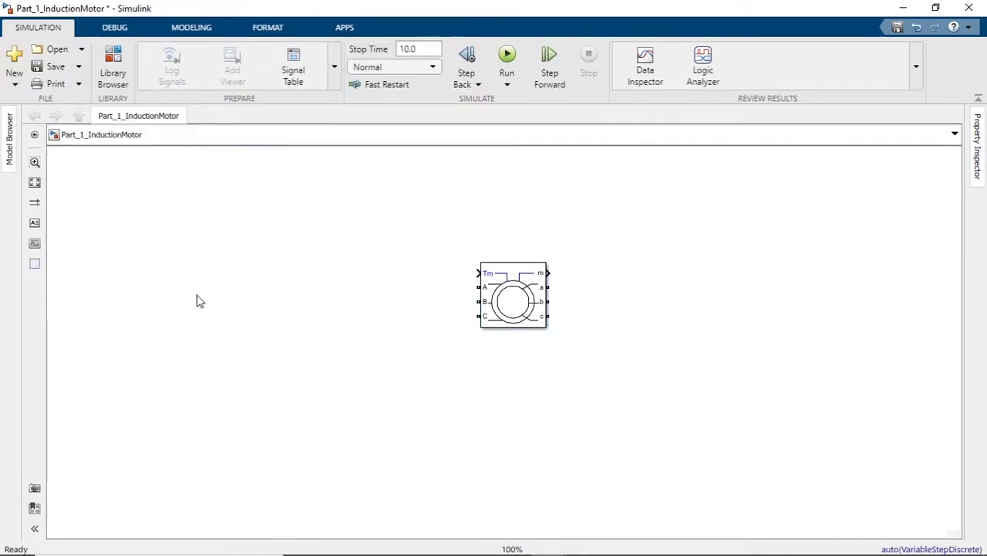
pyautogui.doubleClick(199, 301)
pyautogui.write('three')
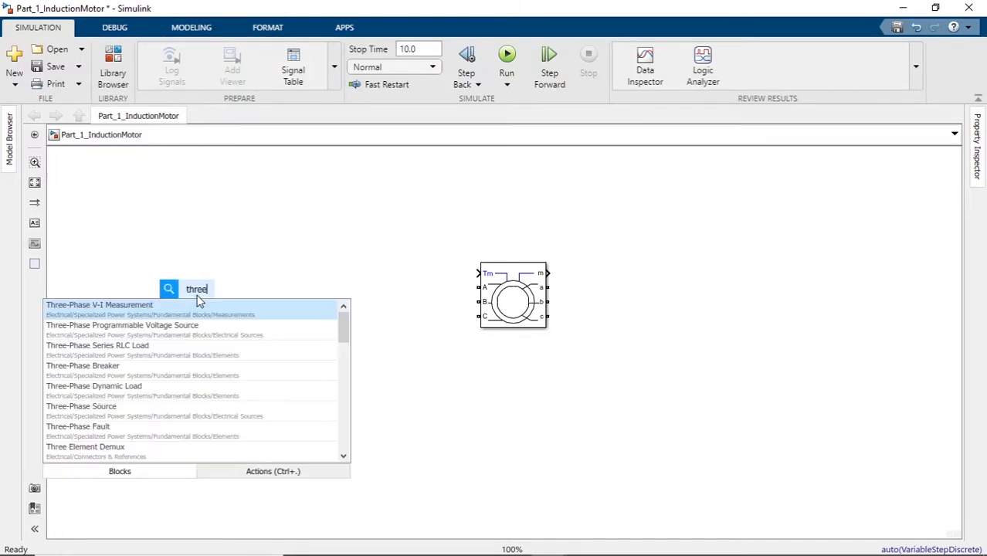
pyautogui.write(' phase vo')
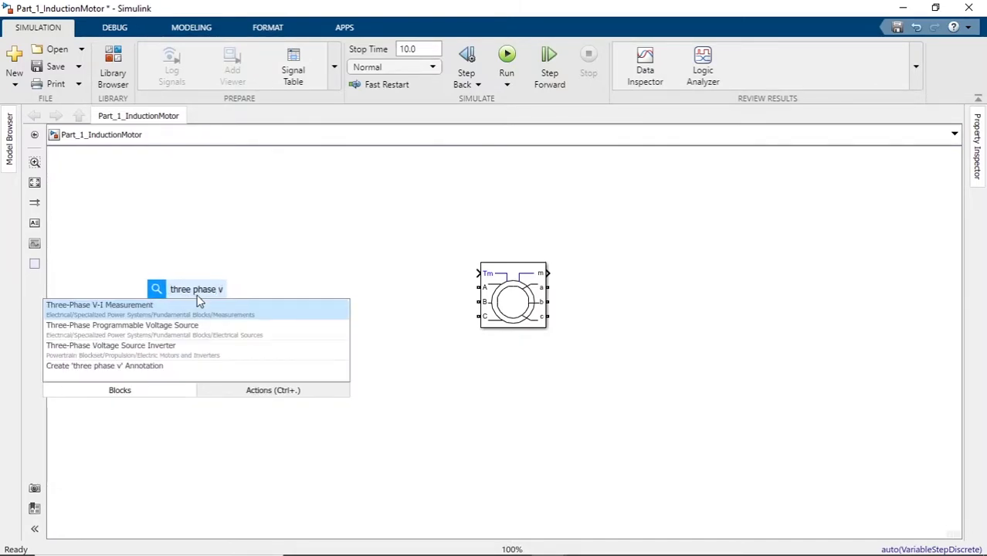
pyautogui.click(198, 304)
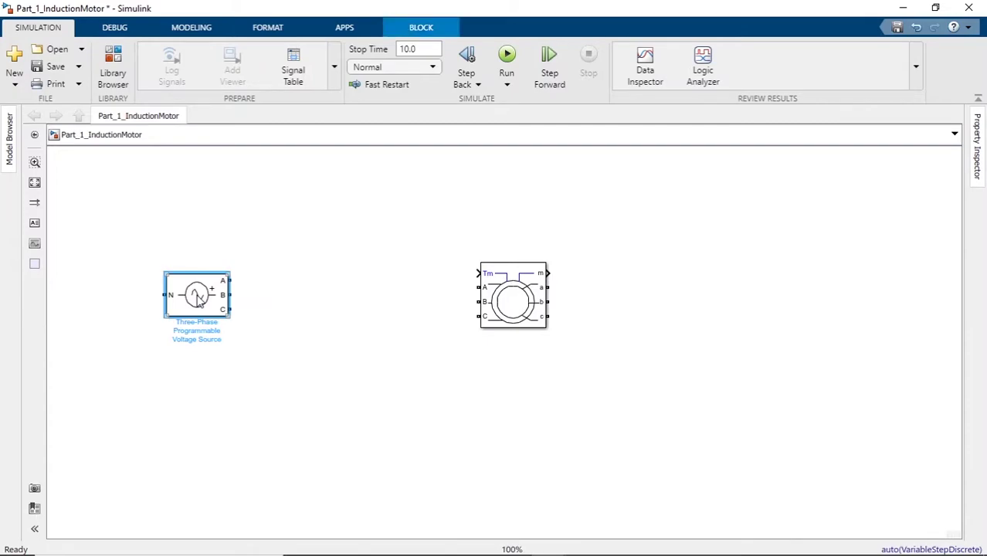
# Step: Quick-insert a Three-Phase V-I Measurement block next to the voltage source
pyautogui.click(312, 358)
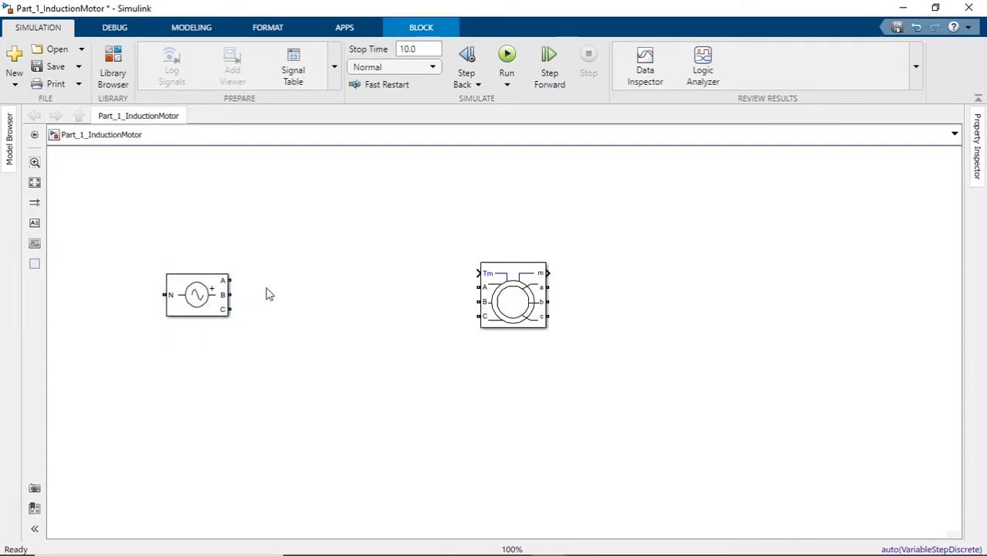
pyautogui.click(221, 295)
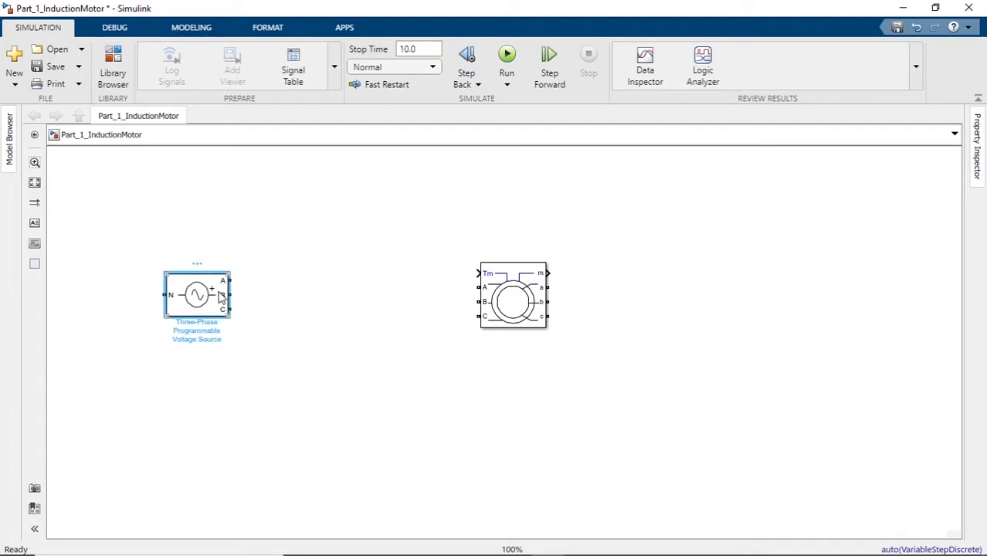
pyautogui.click(292, 297)
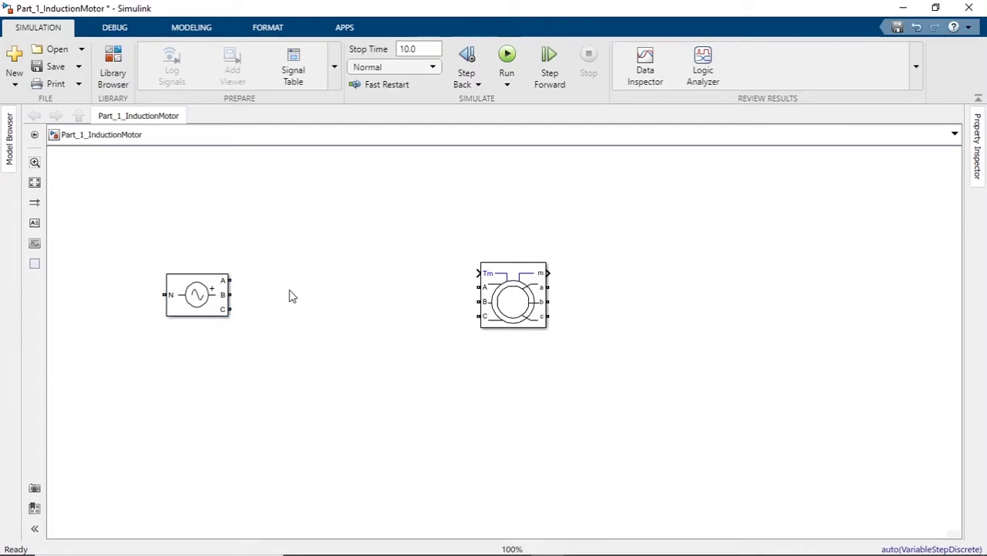
pyautogui.doubleClick(301, 293)
pyautogui.write('three')
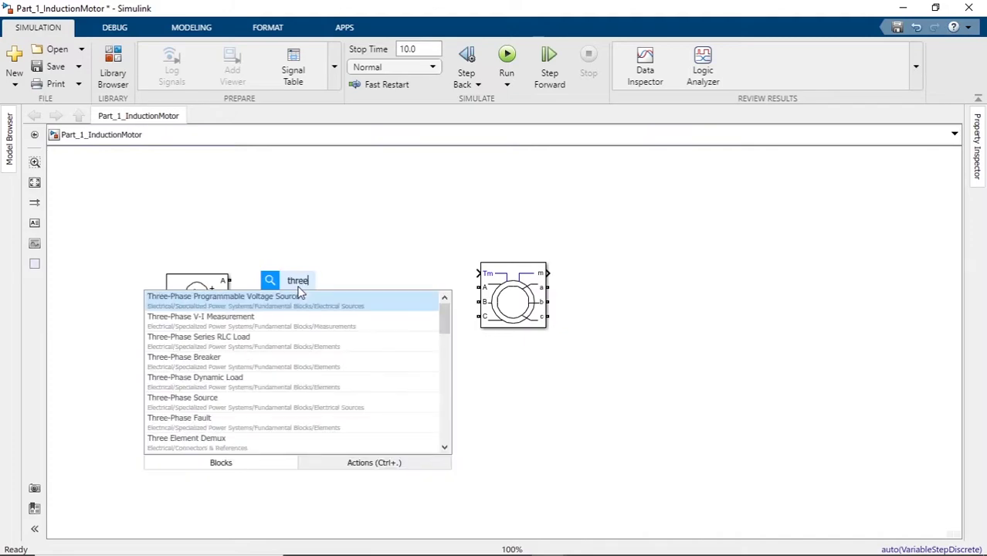
pyautogui.write(' phase')
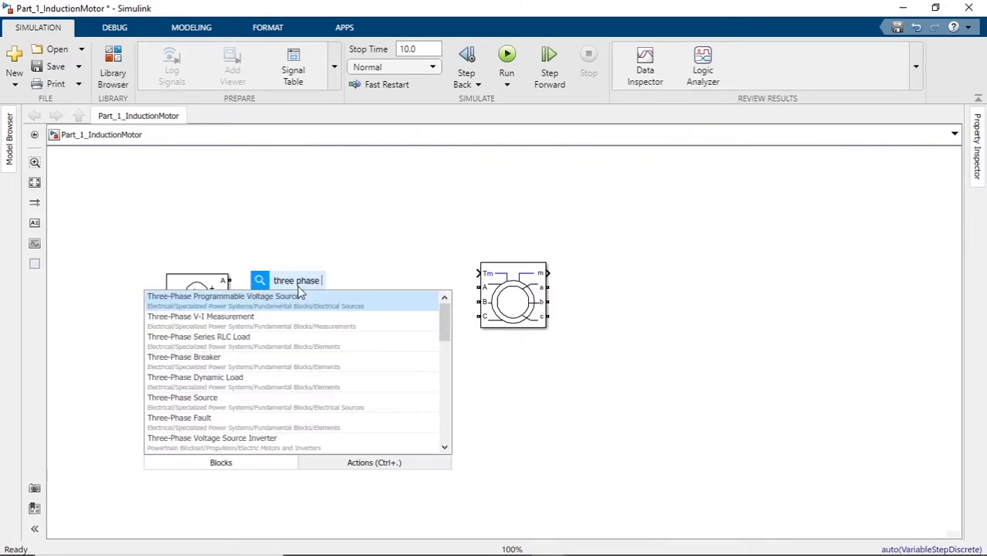
pyautogui.click(307, 326)
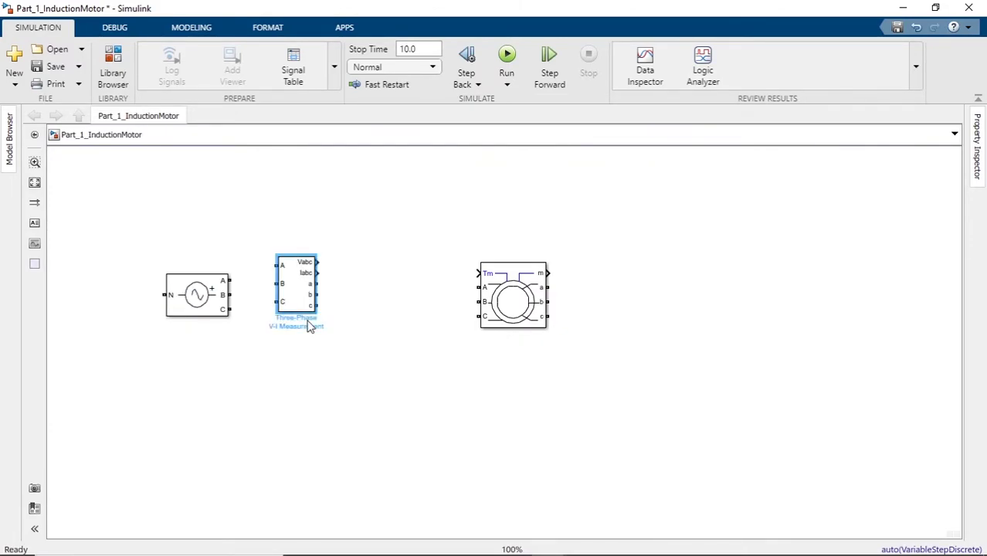
# Step: Align the V-I Measurement block, then wire the source through it into the motor's A, B, C inputs
pyautogui.moveTo(299, 296); pyautogui.dragTo(301, 308)
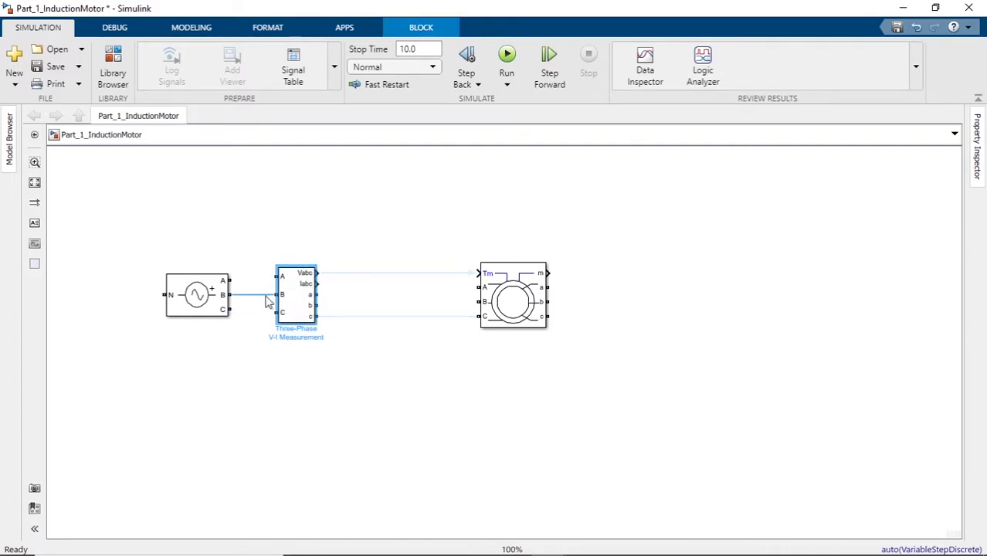
pyautogui.moveTo(229, 280); pyautogui.dragTo(271, 280)
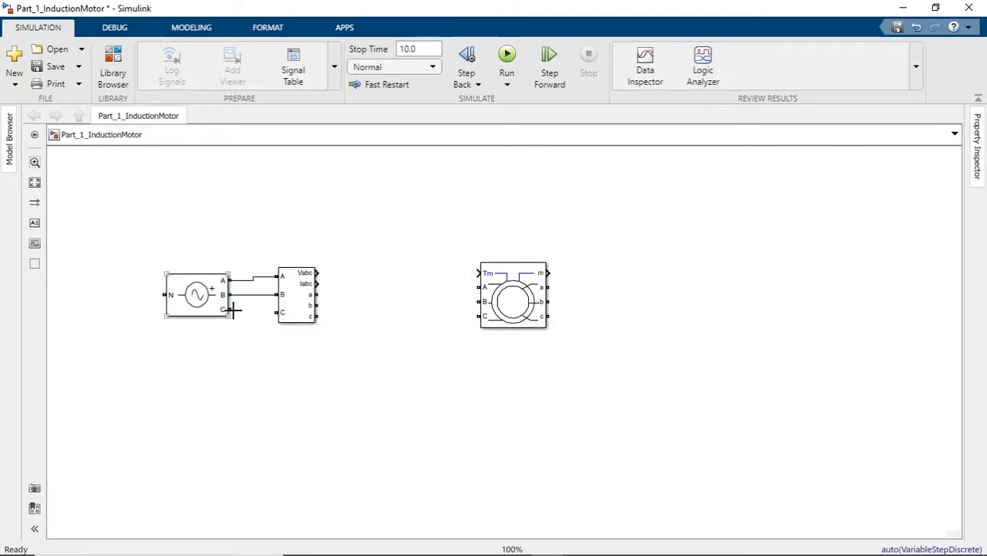
pyautogui.moveTo(232, 311); pyautogui.dragTo(479, 287)
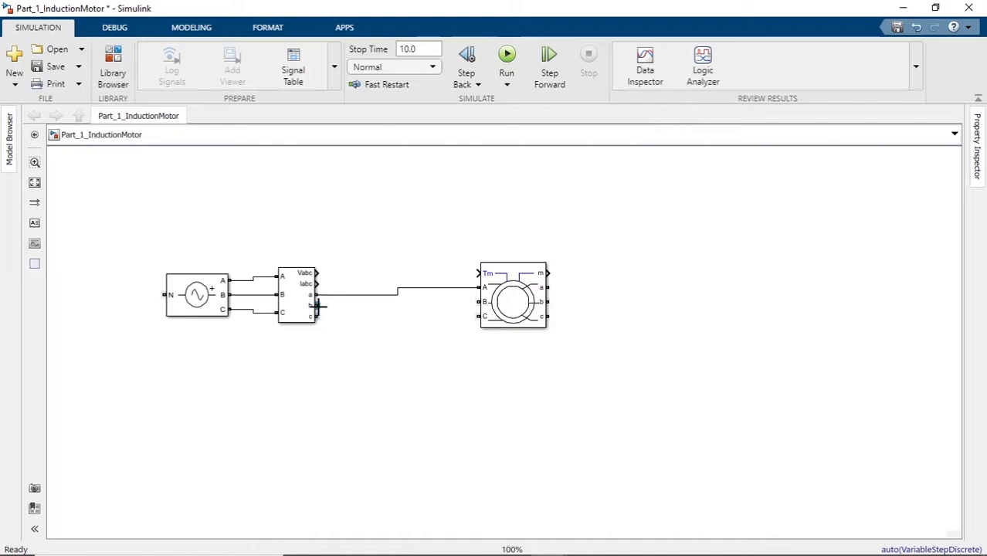
pyautogui.moveTo(317, 305); pyautogui.dragTo(478, 304)
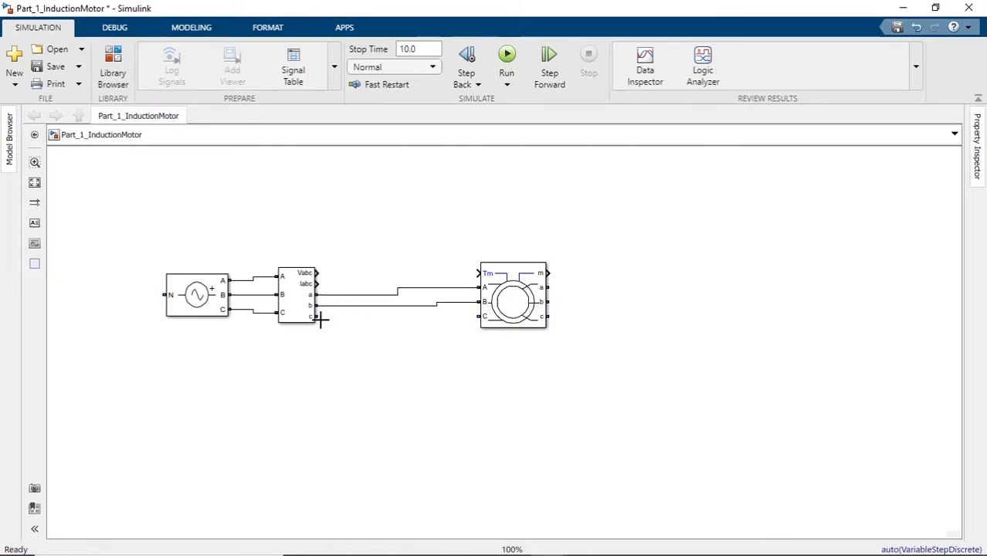
pyautogui.moveTo(320, 319)
pyautogui.mouseDown()
pyautogui.moveTo(479, 316)
pyautogui.moveTo(417, 311)
pyautogui.mouseUp()
pyautogui.click(509, 314)
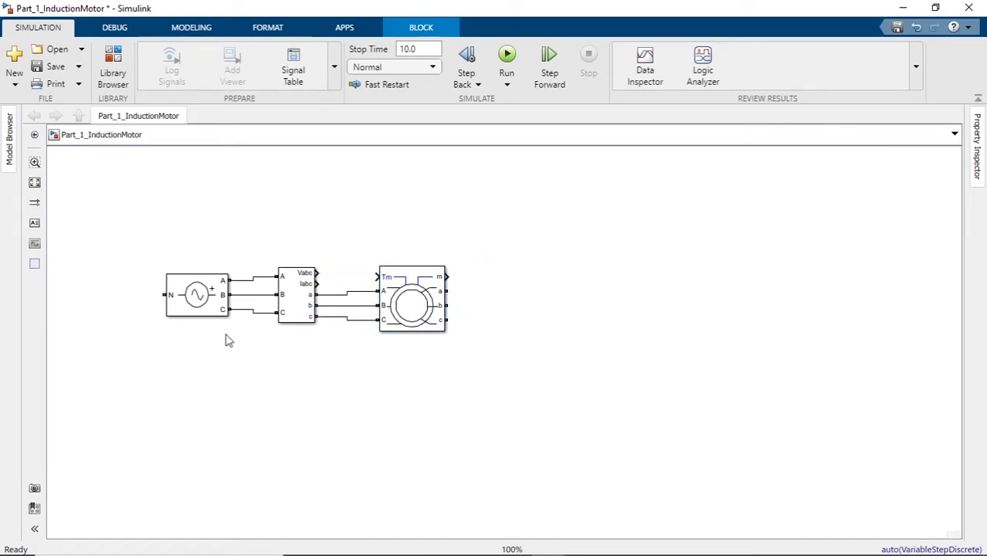
# Step: Set the machine's rotor to Squirrel-cage with preset 14: 200 HP 575 V 60Hz 1785 RPM
pyautogui.doubleClick(395, 302)
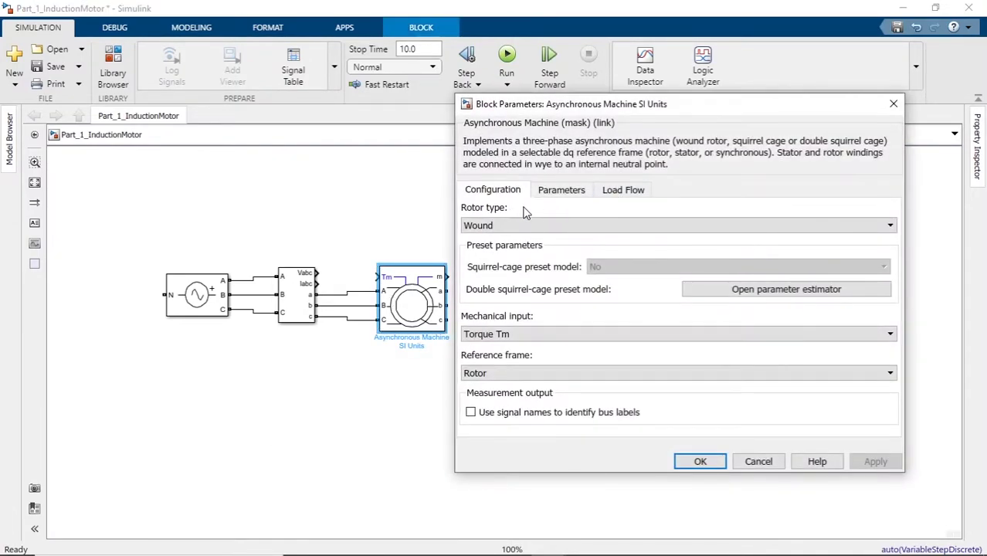
pyautogui.click(538, 221)
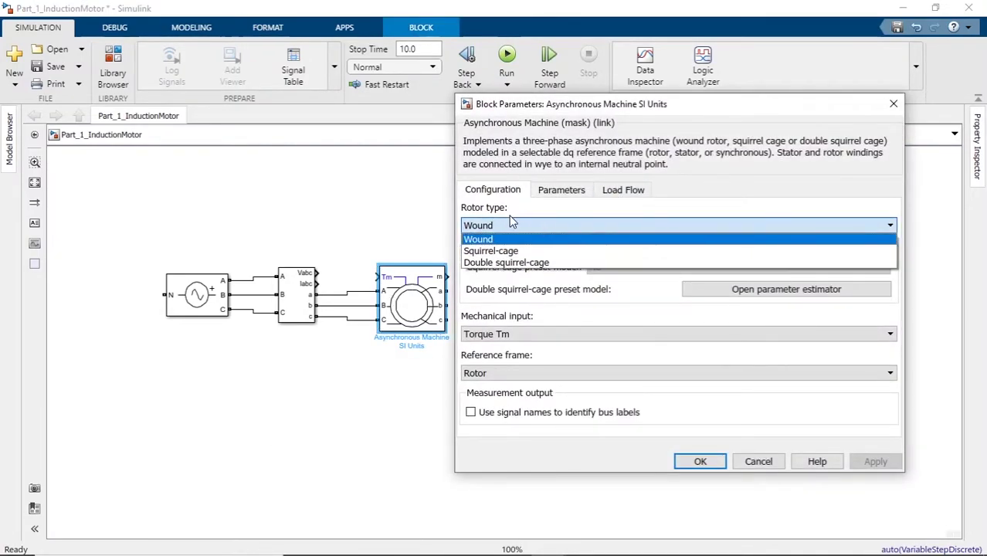
pyautogui.click(524, 253)
pyautogui.click(675, 267)
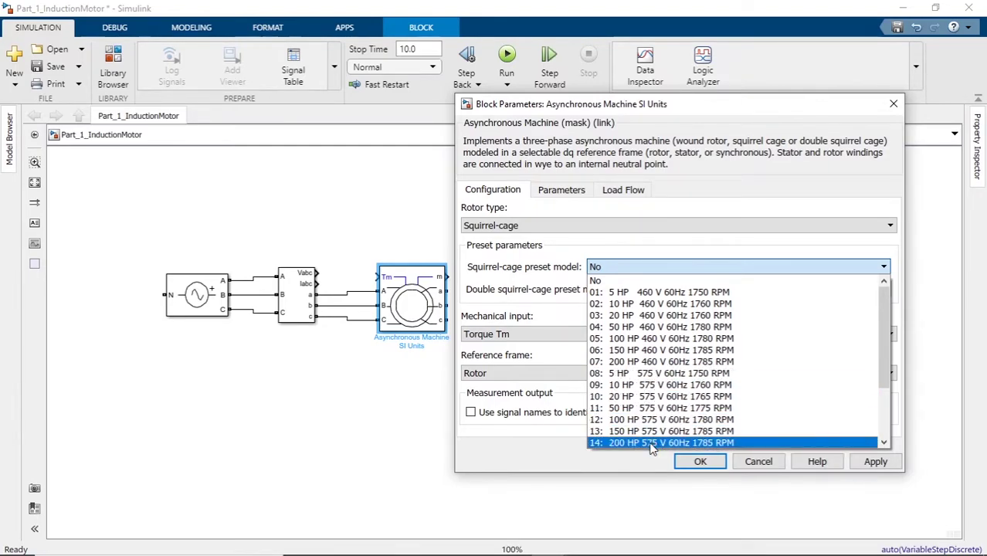
pyautogui.click(695, 443)
pyautogui.click(700, 461)
# Step: Insert a Constant block, wire it to the motor's Tm torque input, and nudge it lower
pyautogui.click(456, 401)
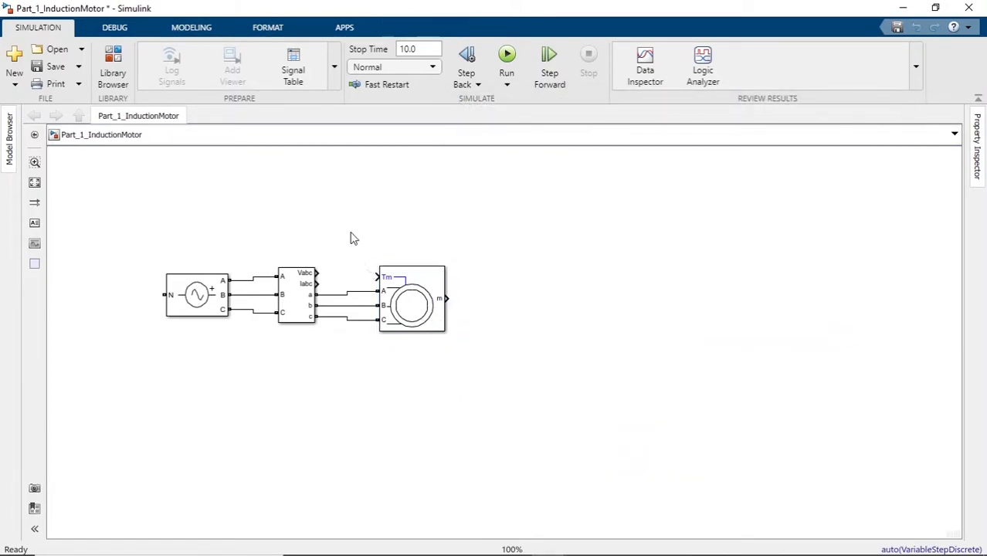
pyautogui.doubleClick(350, 234)
pyautogui.write('con')
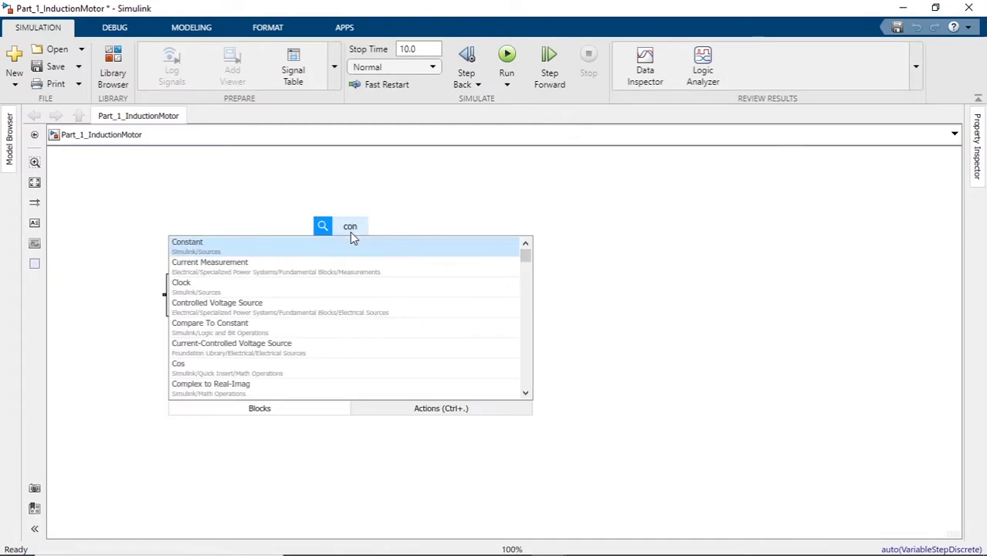
pyautogui.press('Return')
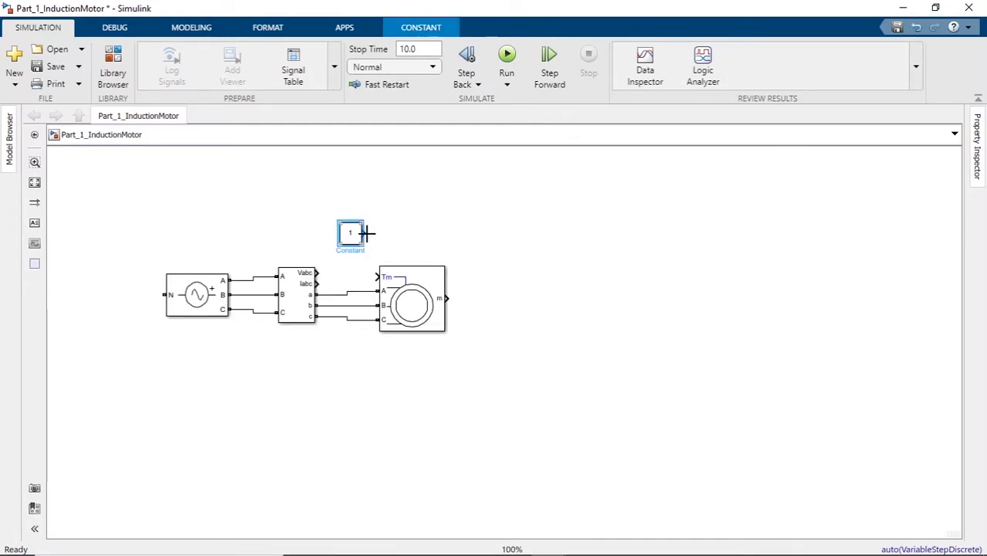
pyautogui.moveTo(366, 235); pyautogui.dragTo(376, 274)
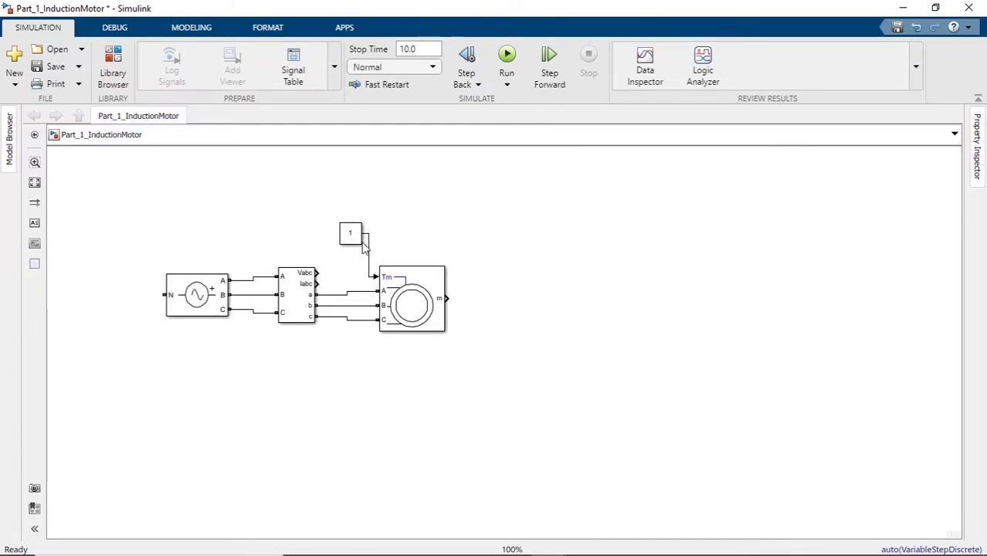
pyautogui.click(359, 240)
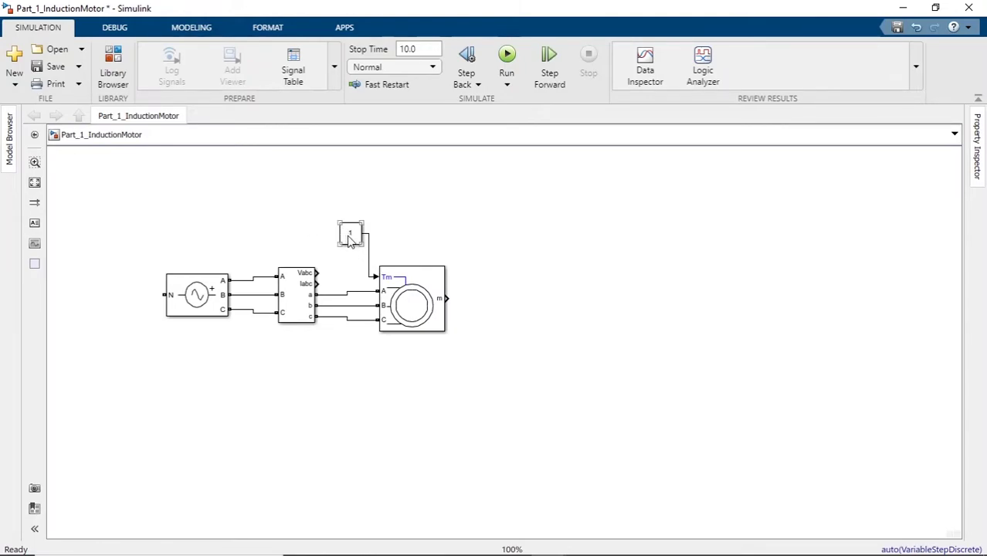
pyautogui.moveTo(351, 241); pyautogui.dragTo(352, 248)
pyautogui.click(381, 231)
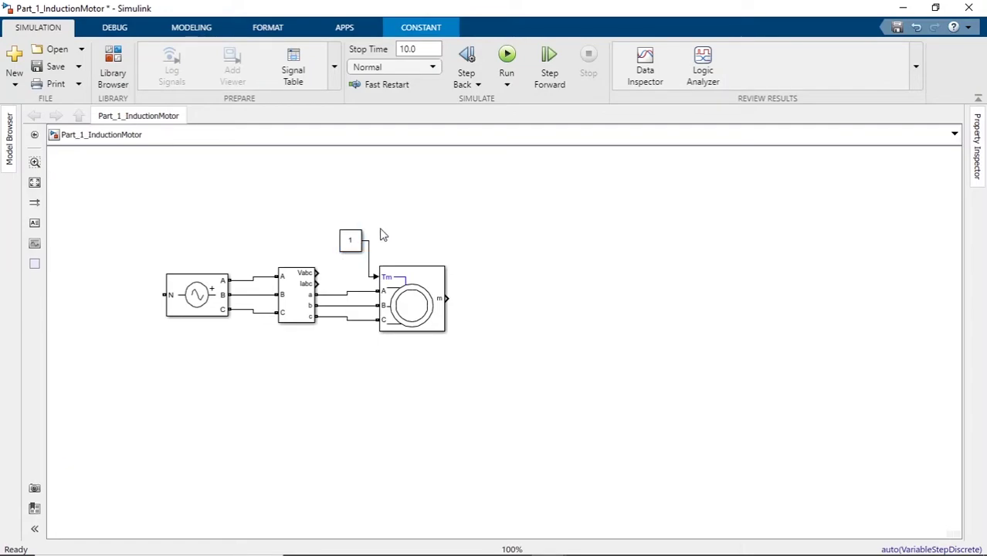
# Step: Add a Ground block from a library search for 'ground' and connect it to the source's N port
pyautogui.click(175, 306)
pyautogui.click(152, 306)
pyautogui.click(112, 66)
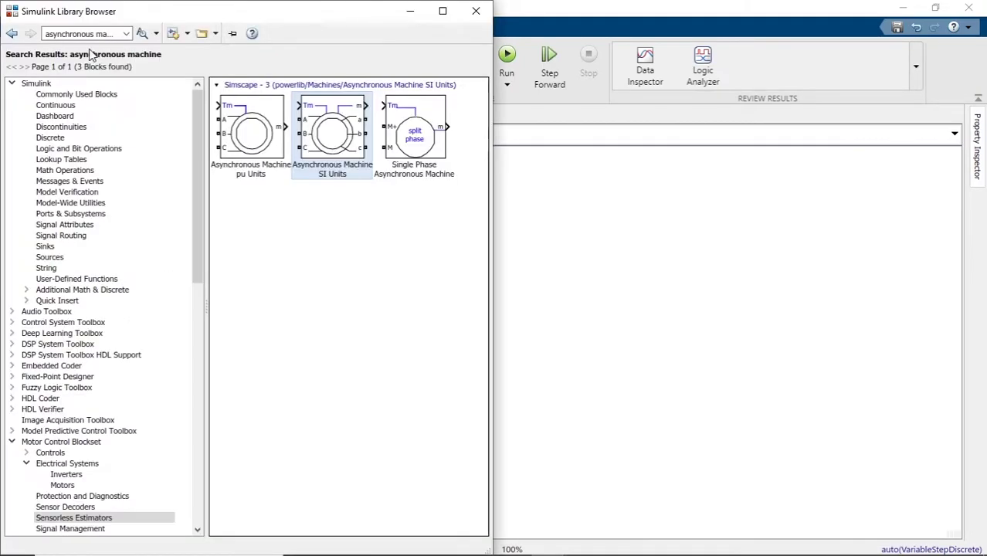
pyautogui.click(85, 36)
pyautogui.write('ground')
pyautogui.press('Return')
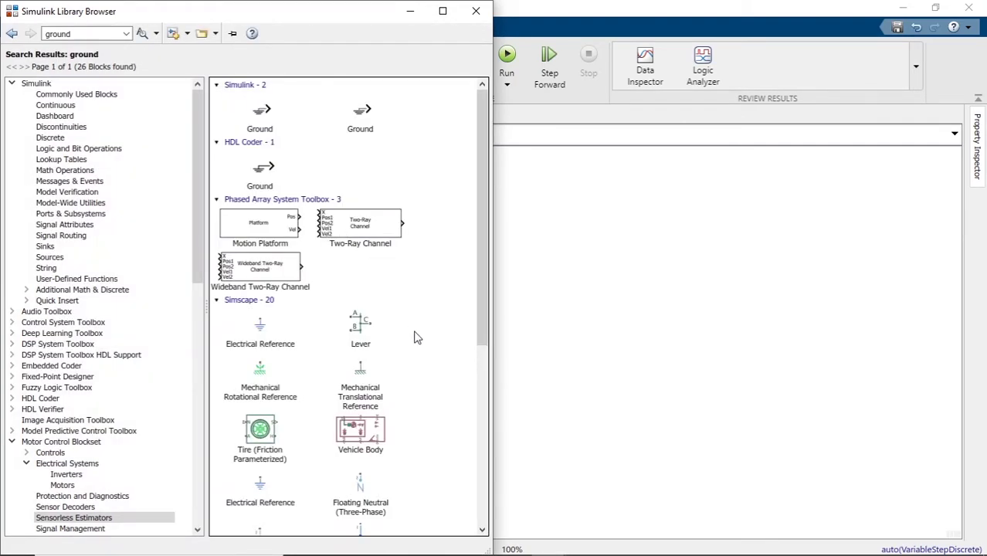
pyautogui.scroll(-5, 416, 337)
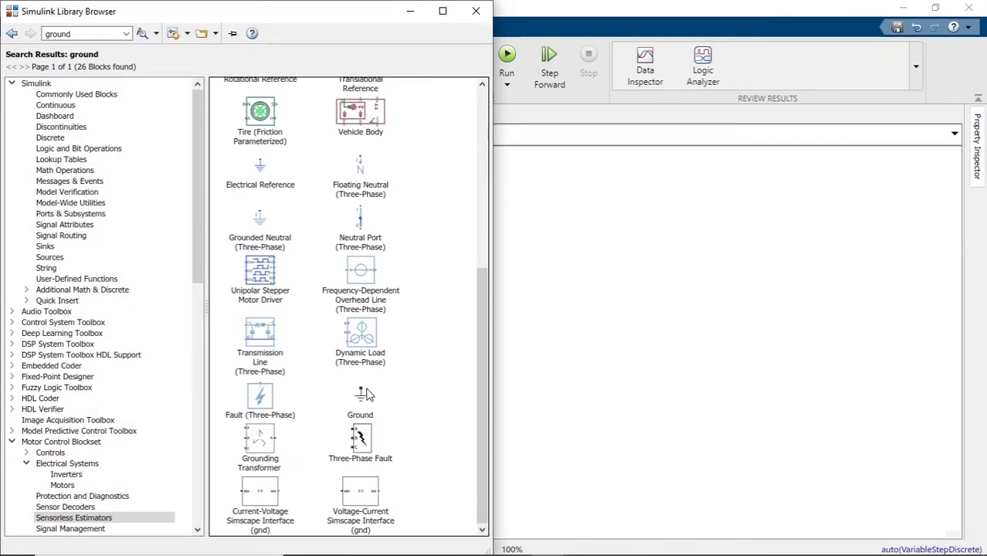
pyautogui.moveTo(366, 395); pyautogui.dragTo(140, 328)
pyautogui.keyDown('ctrl'); pyautogui.click(197, 295); pyautogui.keyUp('ctrl')
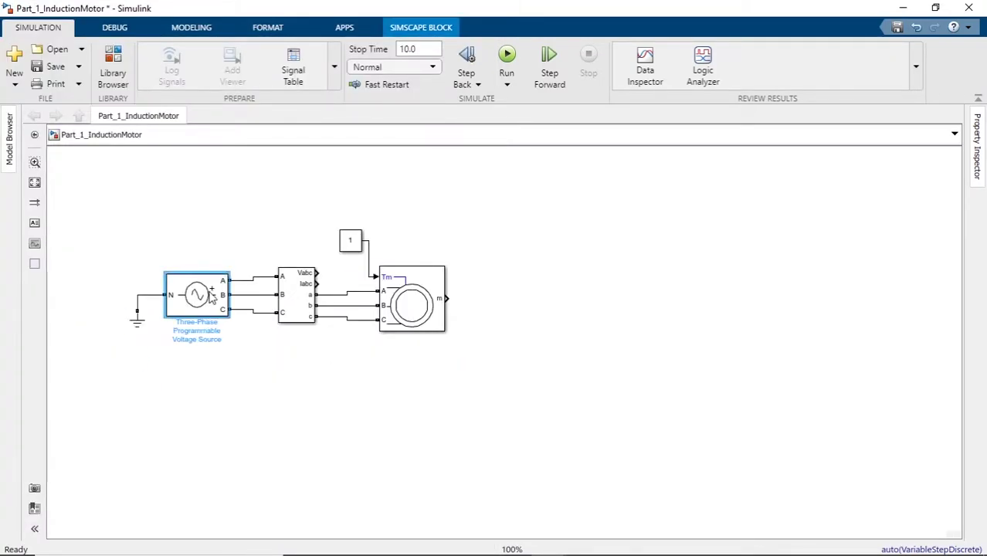
# Step: Quick-insert a Bus Selector with 'bus se' and connect the motor's m output to it
pyautogui.click(543, 284)
pyautogui.doubleClick(476, 308)
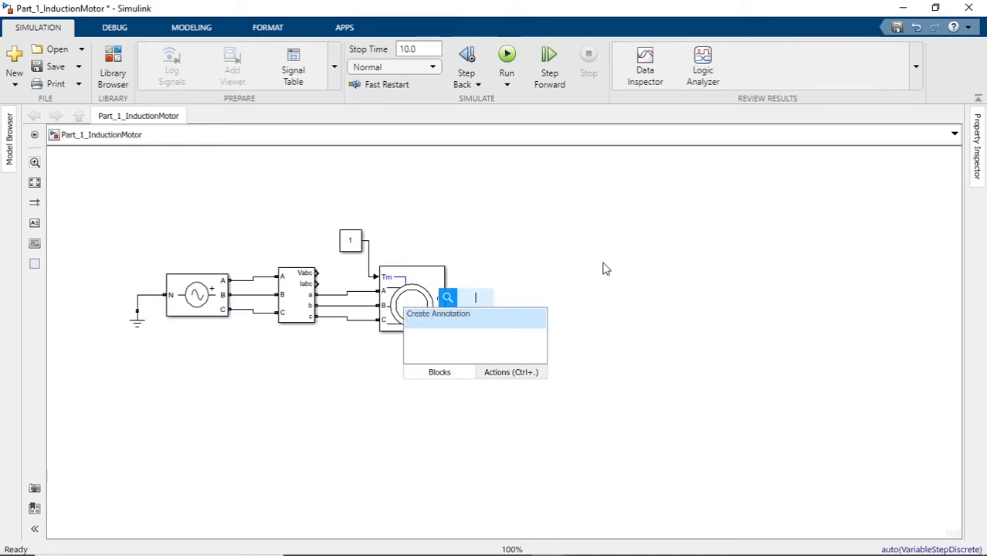
pyautogui.write('bus se')
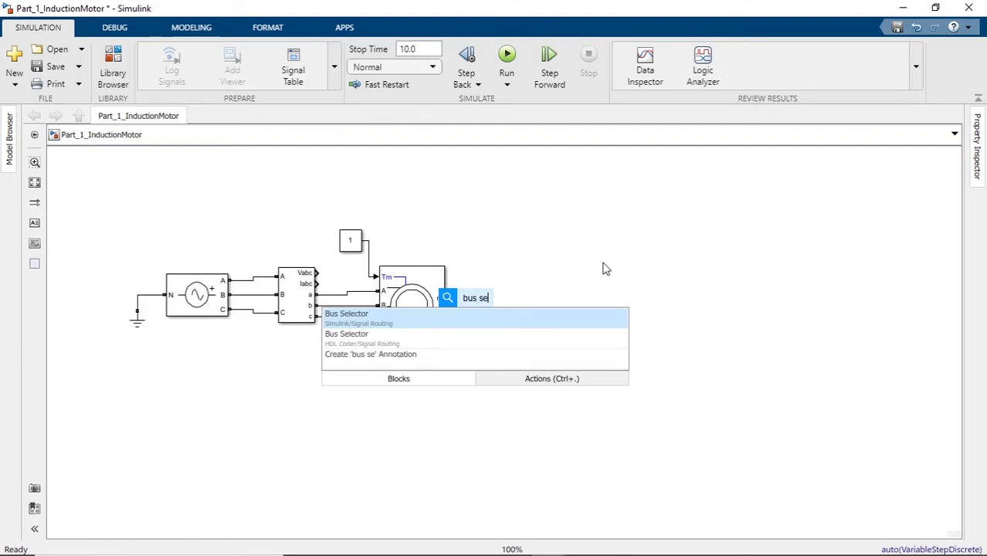
pyautogui.press('Return')
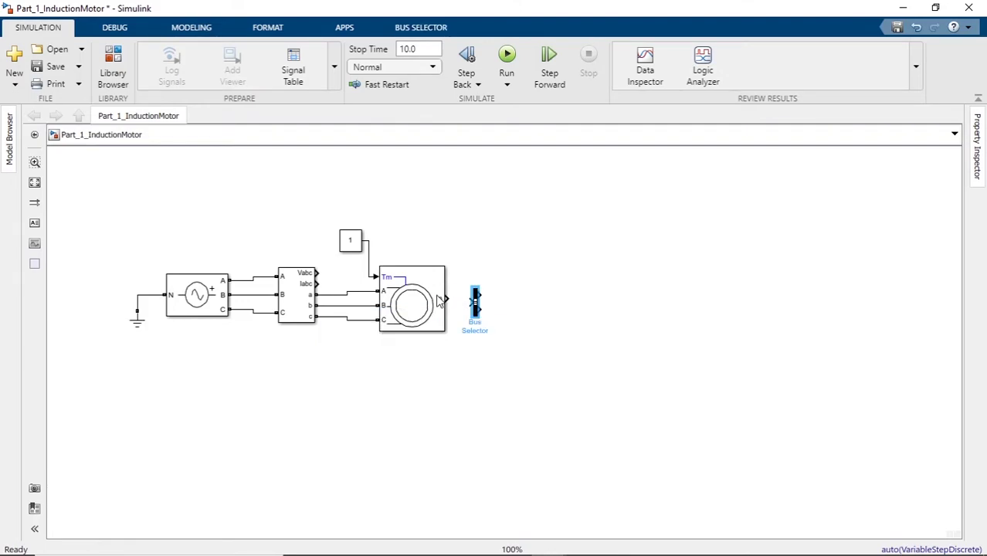
pyautogui.click(441, 297)
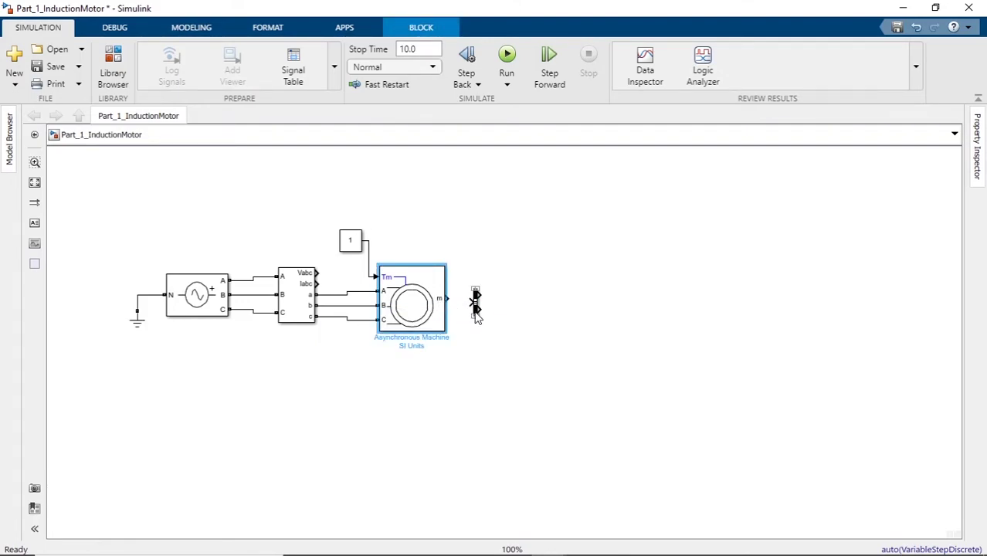
pyautogui.keyDown('ctrl'); pyautogui.click(476, 308); pyautogui.keyUp('ctrl')
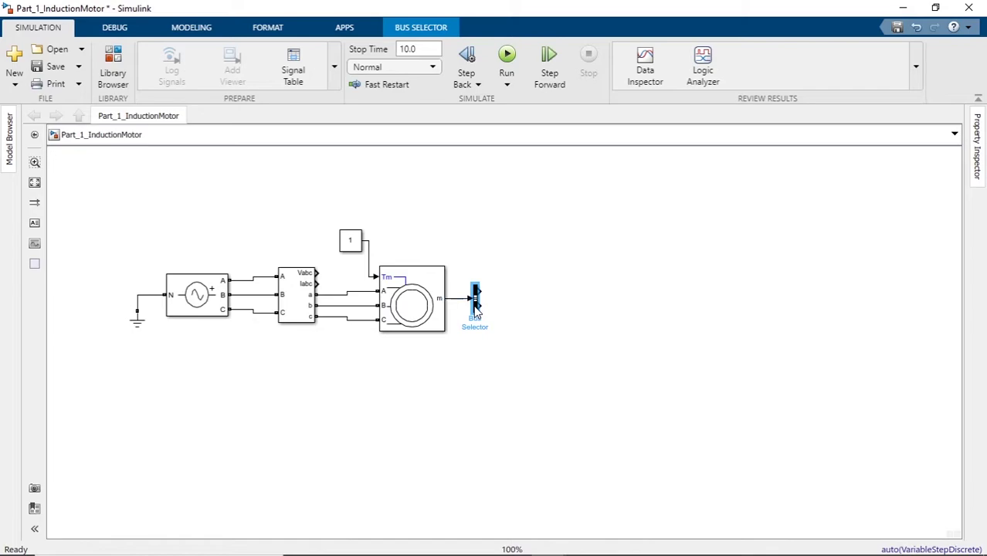
# Step: Select Mechanical Rotor speed (wm) in the Bus Selector and remove signal1 and signal2
pyautogui.doubleClick(476, 307)
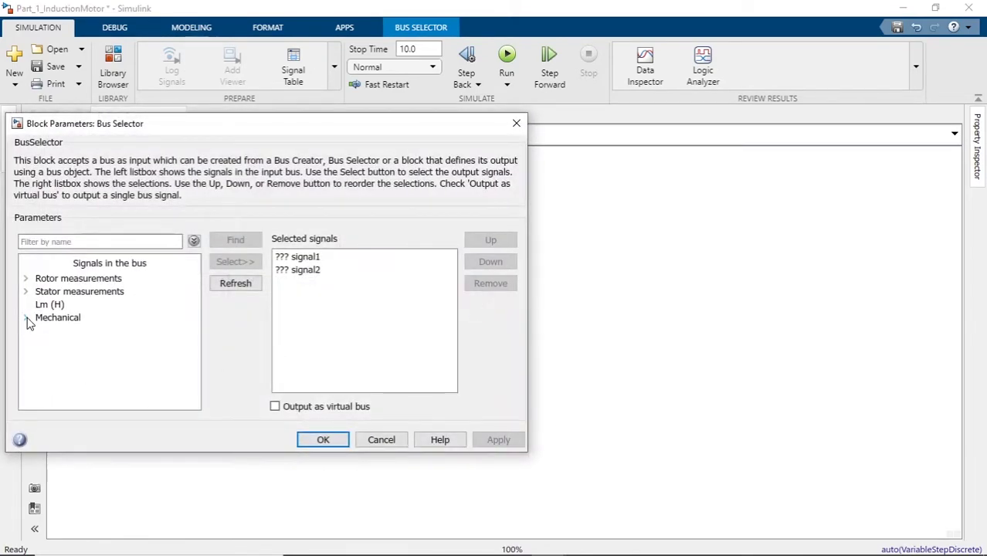
pyautogui.click(25, 317)
pyautogui.click(78, 331)
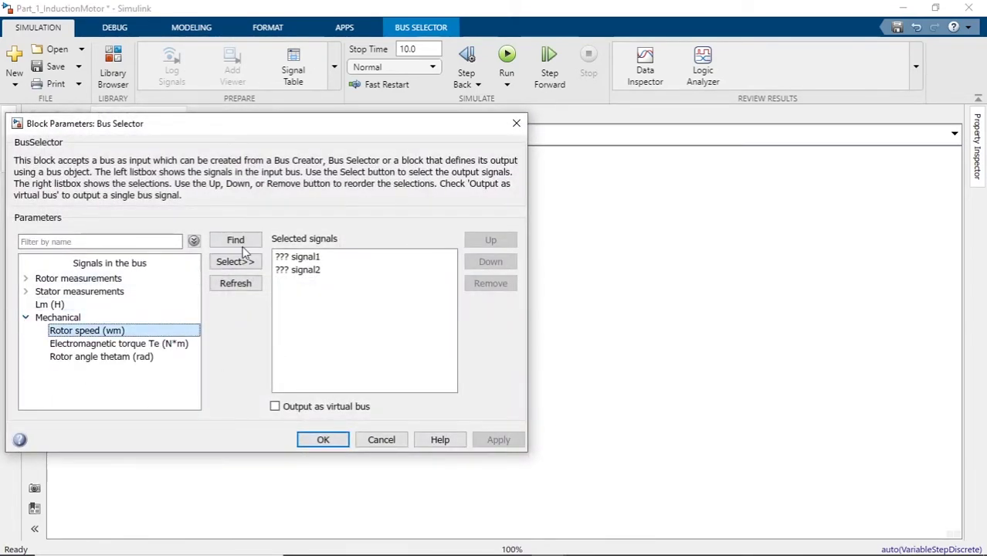
pyautogui.click(236, 261)
pyautogui.click(327, 270)
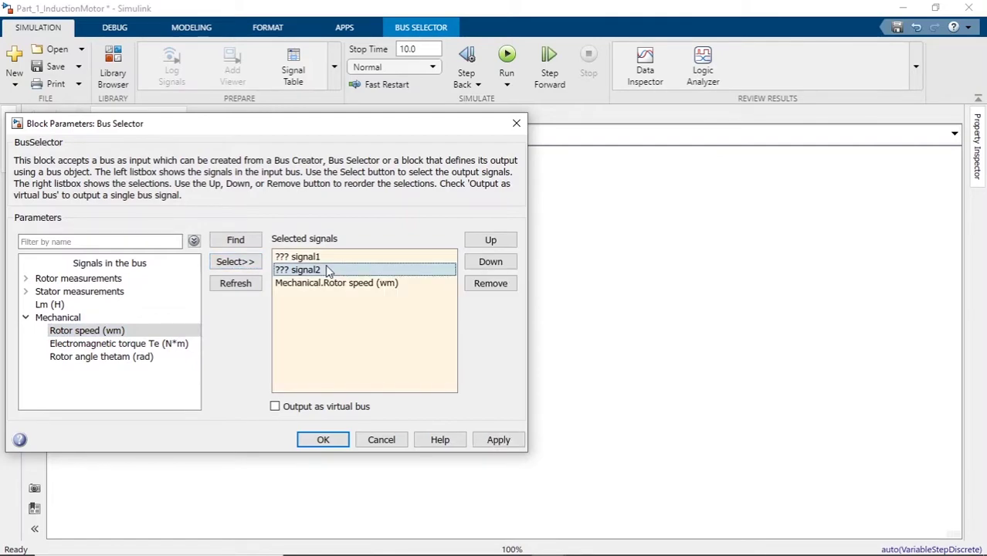
pyautogui.hotkey('shift', 'Up')
pyautogui.press('Delete')
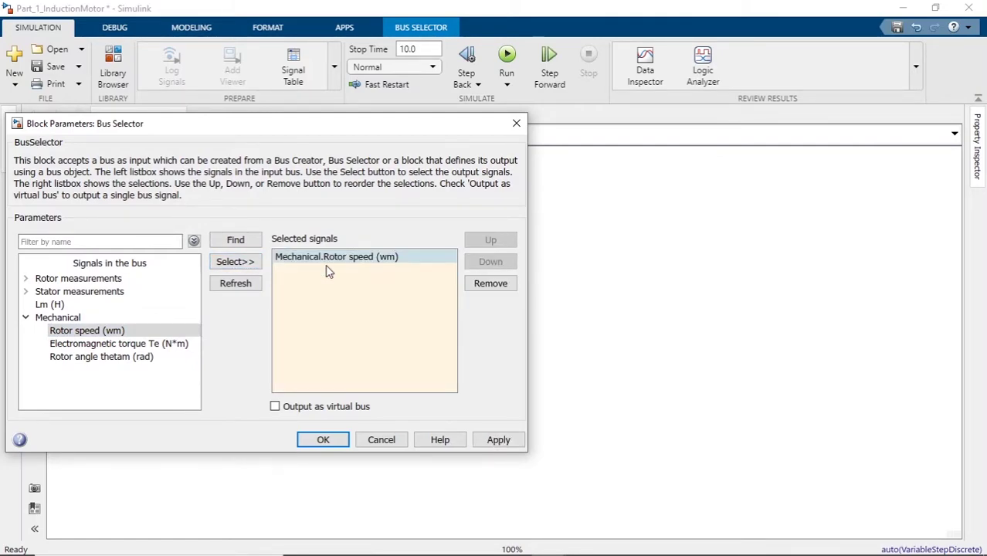
pyautogui.press('Return')
pyautogui.doubleClick(511, 303)
# Step: Insert a Scope block to the right of the Bus Selector
pyautogui.write('scope')
pyautogui.press('Return')
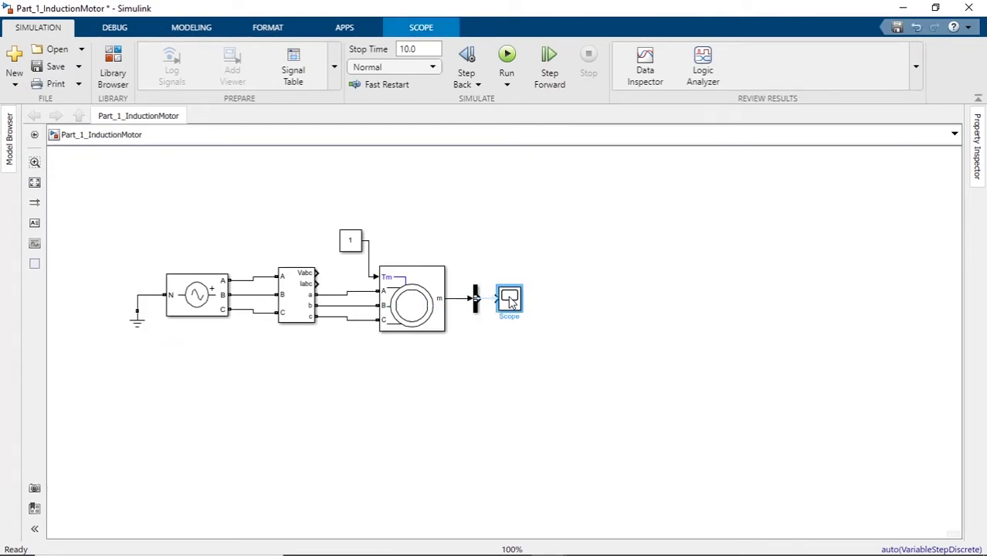
pyautogui.moveTo(493, 299); pyautogui.dragTo(604, 301)
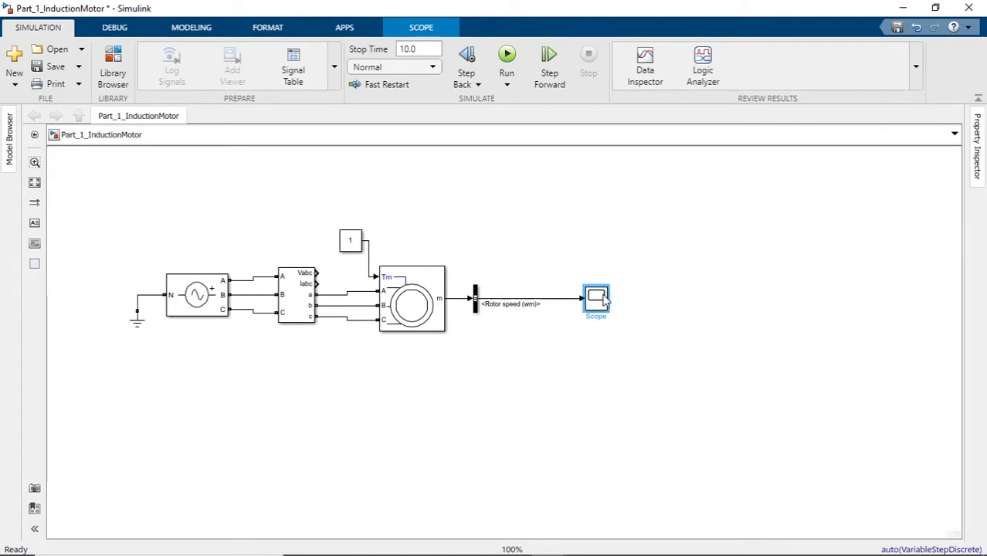
pyautogui.click(561, 300)
pyautogui.press('Delete')
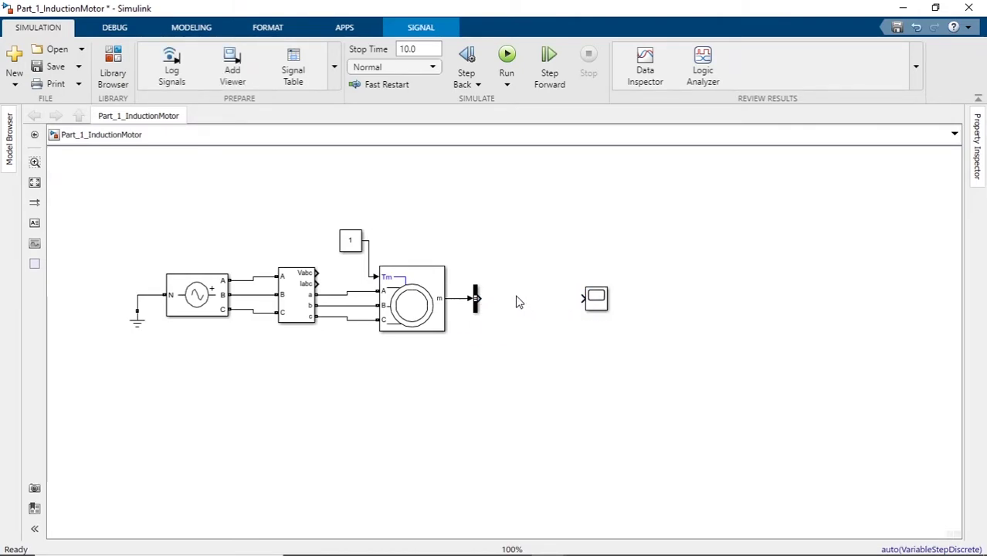
# Step: Insert a Gain block wired between the Bus Selector and the Scope
pyautogui.doubleClick(517, 301)
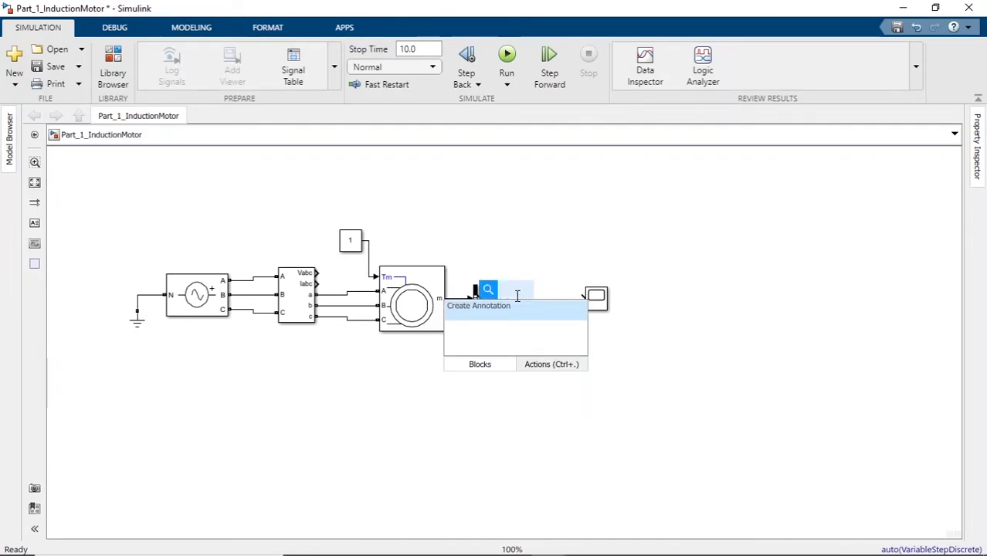
pyautogui.write('gian')
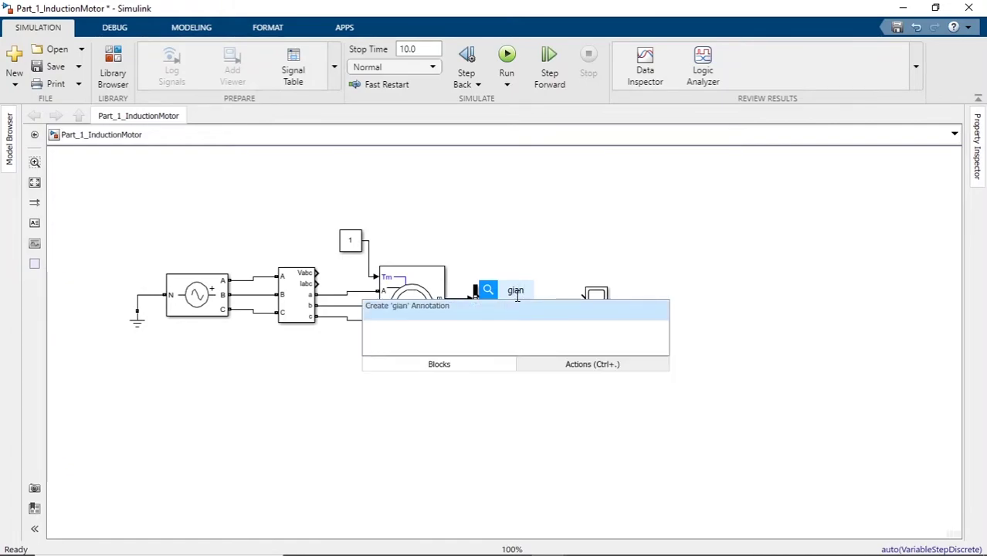
pyautogui.press('Return')
pyautogui.press('Delete')
pyautogui.doubleClick(507, 295)
pyautogui.write('gain')
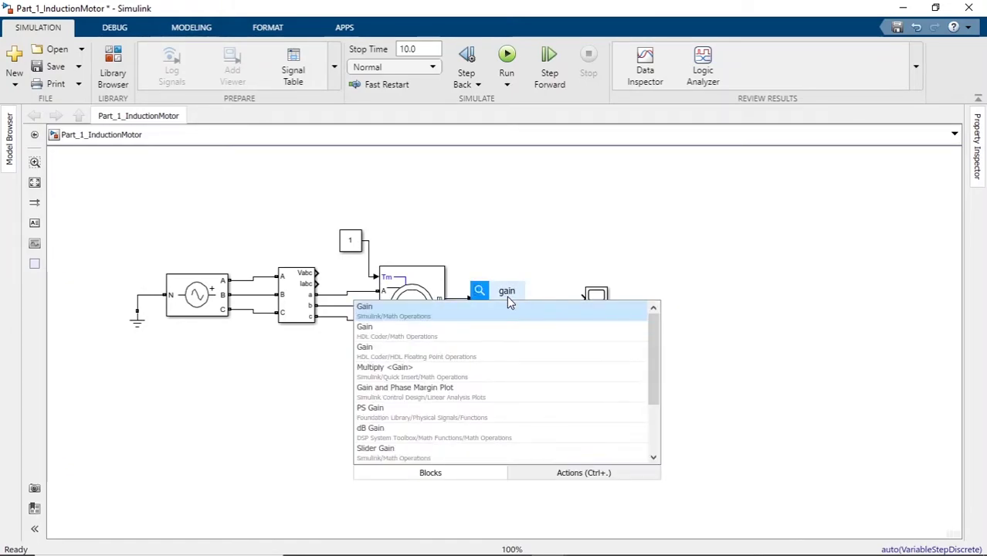
pyautogui.press('Return')
pyautogui.moveTo(509, 301); pyautogui.dragTo(540, 303)
pyautogui.click(476, 303)
pyautogui.keyDown('ctrl'); pyautogui.click(536, 304); pyautogui.keyUp('ctrl')
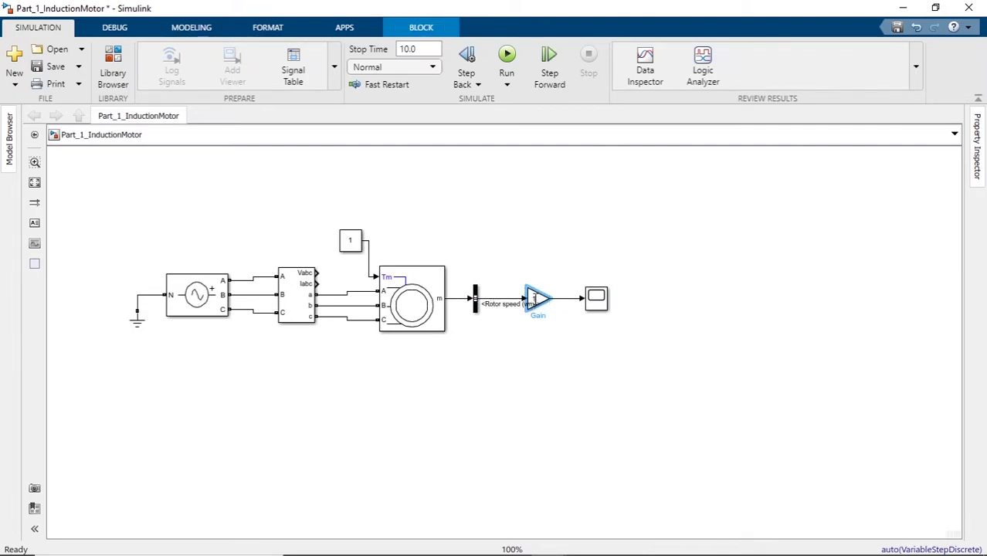
# Step: Set the Gain value to 30/pi
pyautogui.doubleClick(534, 301)
pyautogui.write('30/pi')
pyautogui.press('Return')
# Step: Replace the source's positive-sequence amplitude 100 with 575, giving [575 0 60]
pyautogui.click(519, 255)
pyautogui.doubleClick(217, 300)
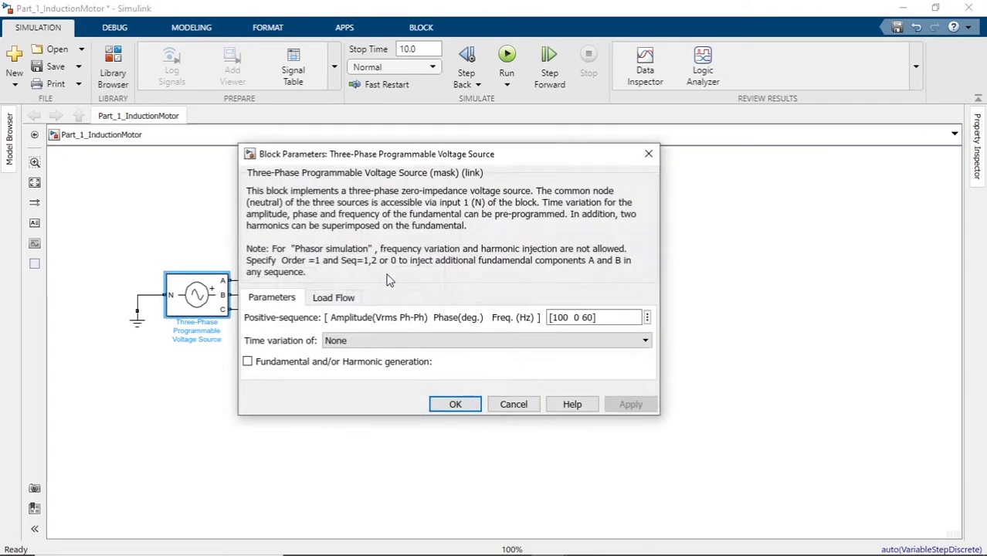
pyautogui.click(560, 318)
pyautogui.tripleClick(561, 318)
pyautogui.click(561, 318)
pyautogui.doubleClick(561, 318)
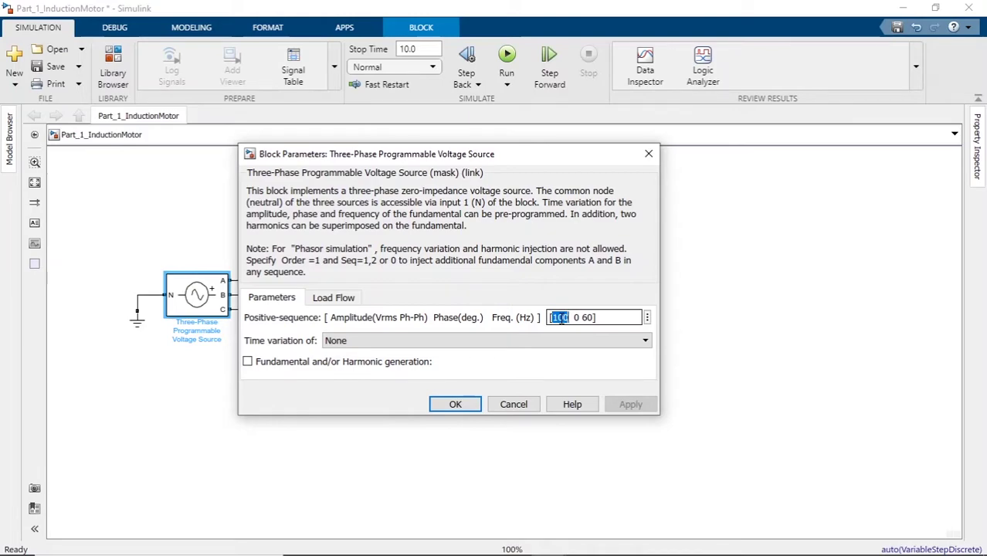
pyautogui.write('[6')
pyautogui.write('57')
pyautogui.write('5')
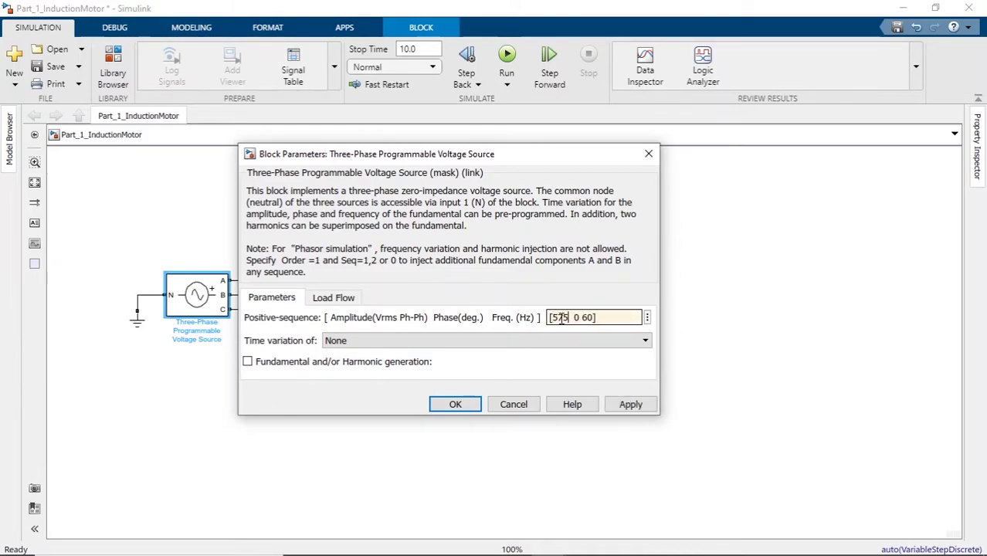
pyautogui.press('Return')
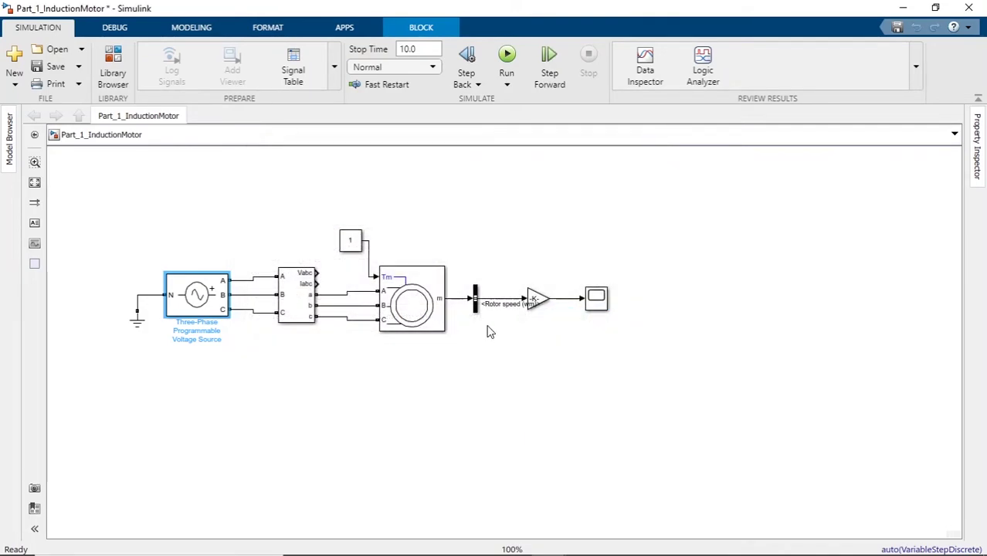
# Step: Shift the constant, motor and bus selector blocks right to make room
pyautogui.click(342, 231)
pyautogui.moveTo(336, 223); pyautogui.dragTo(527, 363)
pyautogui.moveTo(412, 305); pyautogui.dragTo(488, 305)
pyautogui.click(383, 188)
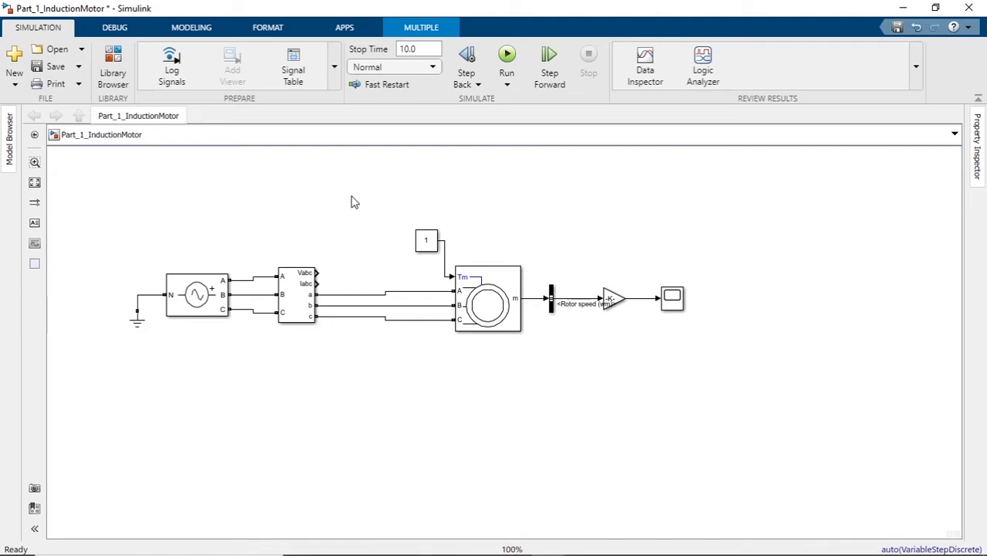
# Step: Insert Scope1 and set it to 2 input ports with a two-row stacked axes layout
pyautogui.doubleClick(352, 203)
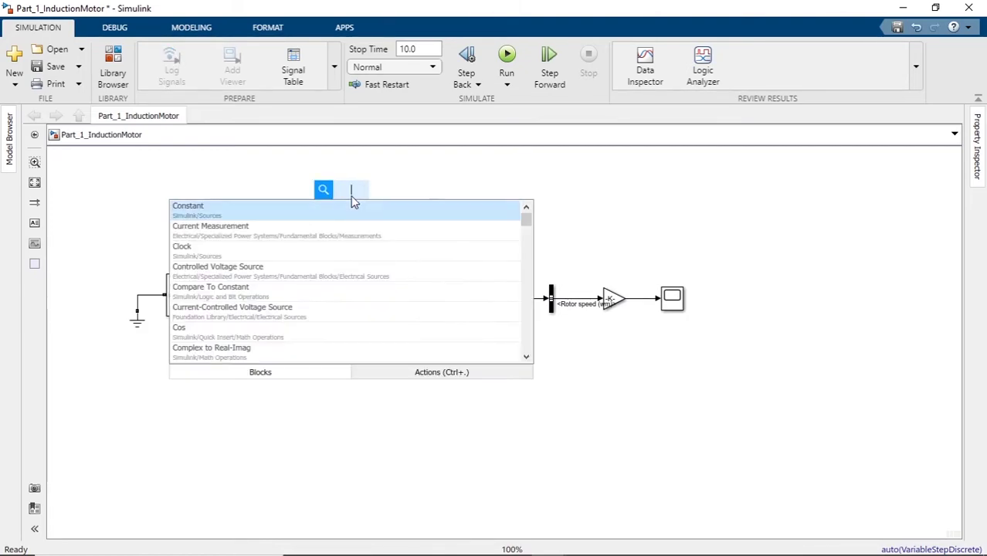
pyautogui.write('sc')
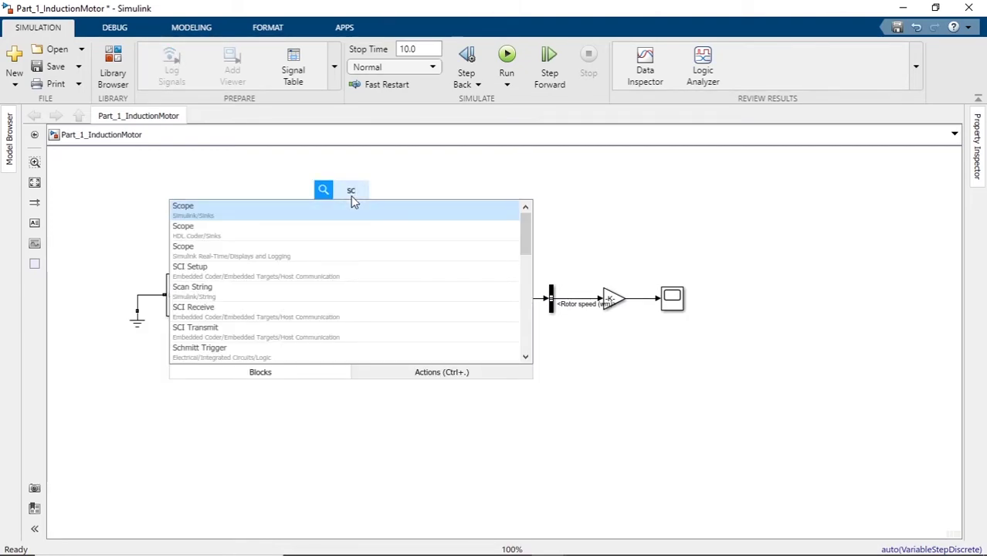
pyautogui.press('Return')
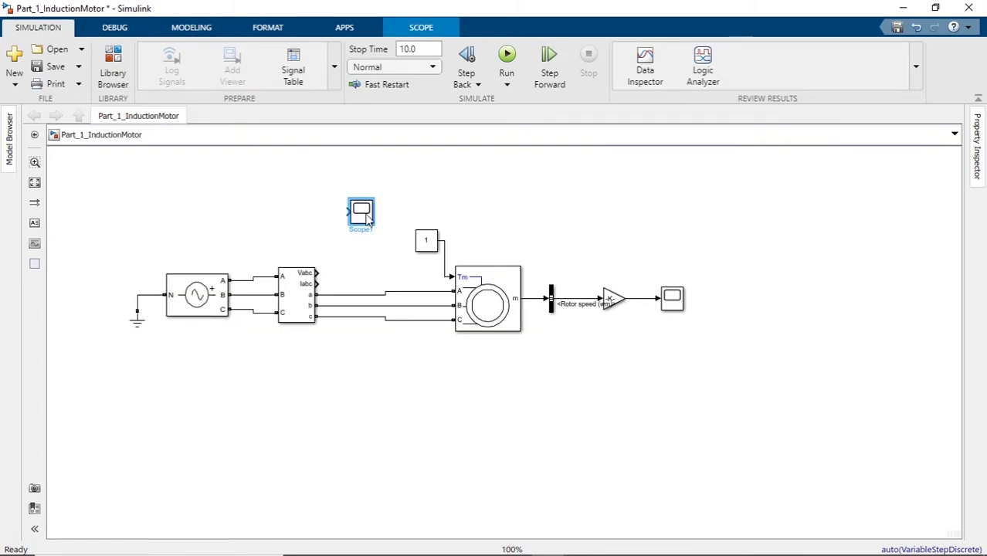
pyautogui.moveTo(367, 220); pyautogui.dragTo(372, 239)
pyautogui.doubleClick(369, 235)
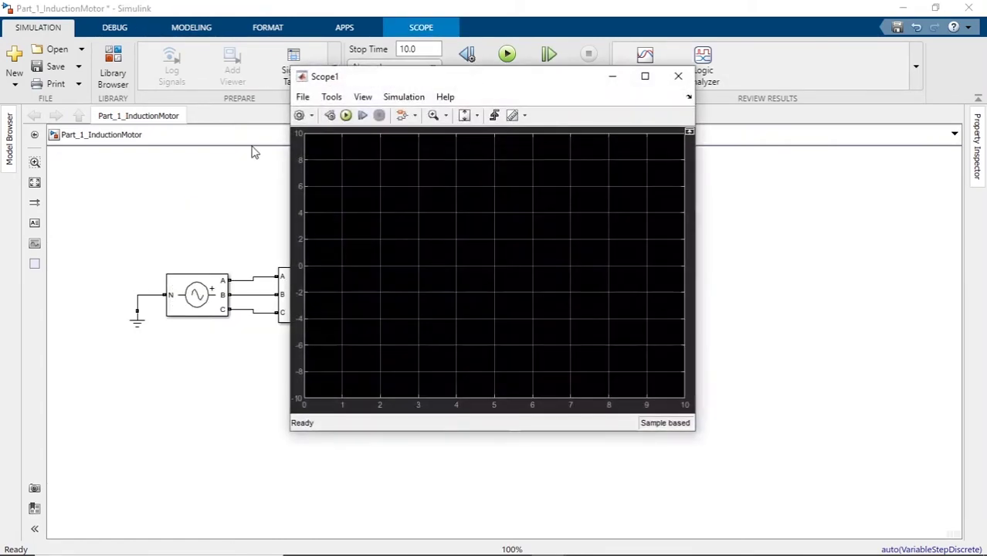
pyautogui.click(299, 115)
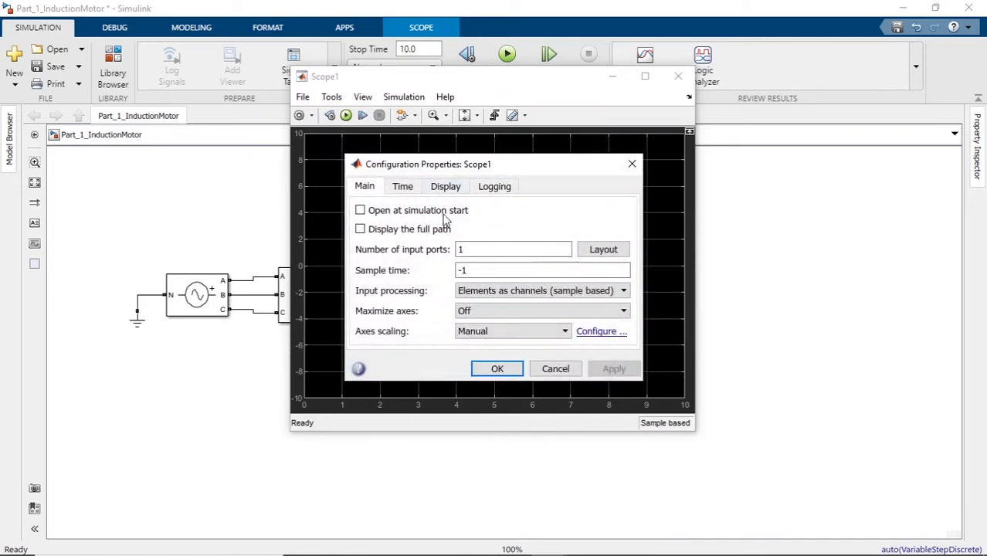
pyautogui.write('2')
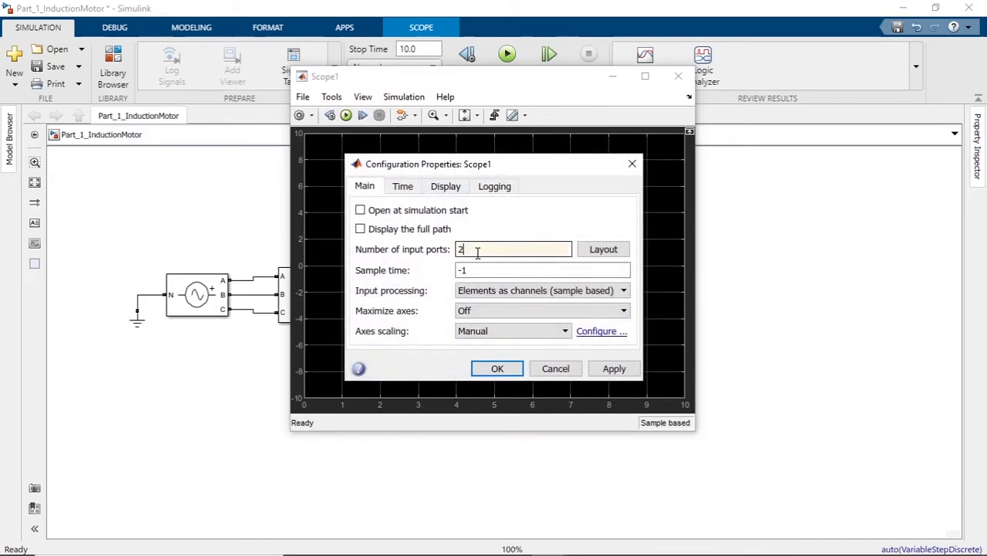
pyautogui.click(601, 249)
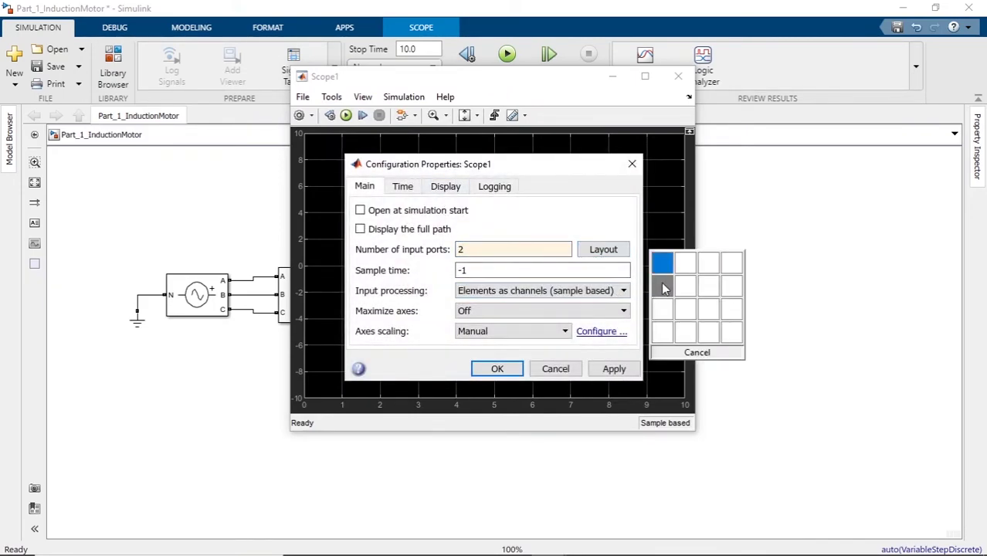
pyautogui.click(662, 283)
pyautogui.click(501, 370)
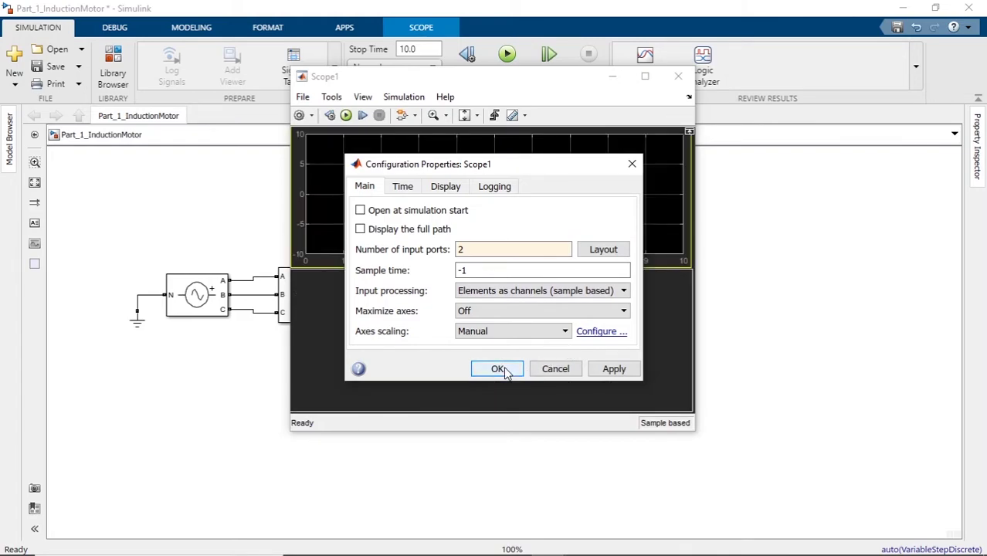
pyautogui.click(678, 81)
# Step: Wire the V-I measurement's Vabc and Iabc outputs into Scope1 and insert a powergui block
pyautogui.click(308, 300)
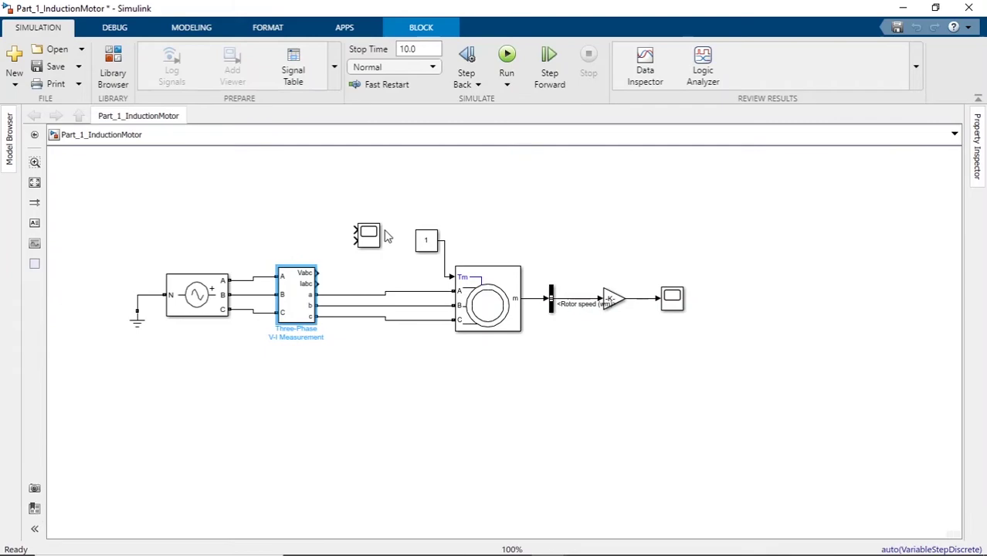
pyautogui.keyDown('ctrl'); pyautogui.click(367, 239); pyautogui.keyUp('ctrl')
pyautogui.doubleClick(214, 176)
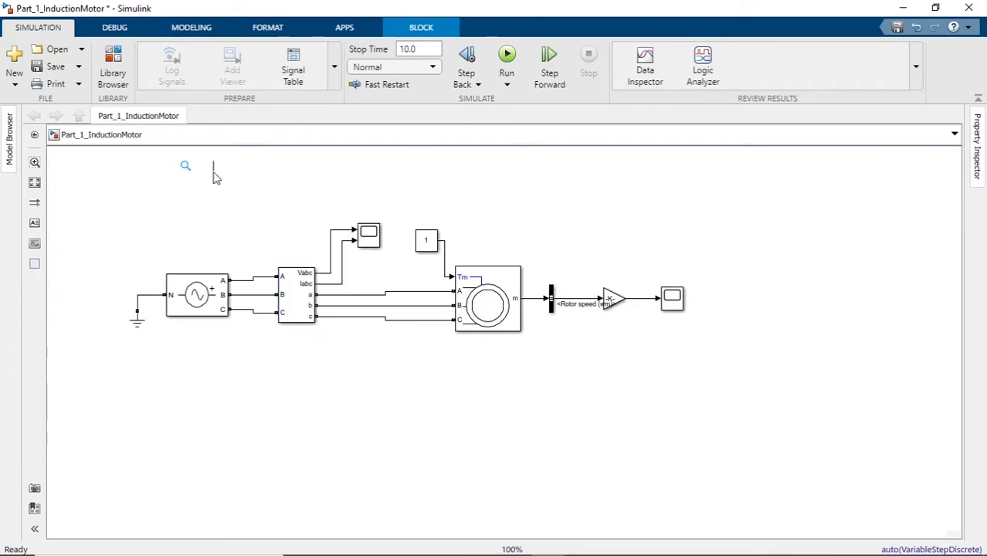
pyautogui.write('po')
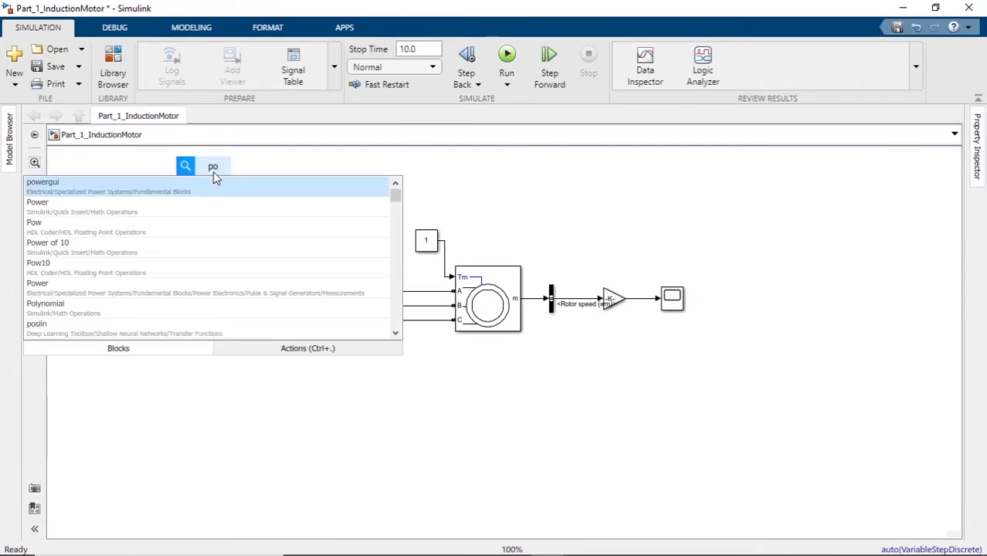
pyautogui.press('Return')
# Step: Set powergui's simulation type to Discrete with a 50e-6 s sample time
pyautogui.doubleClick(214, 174)
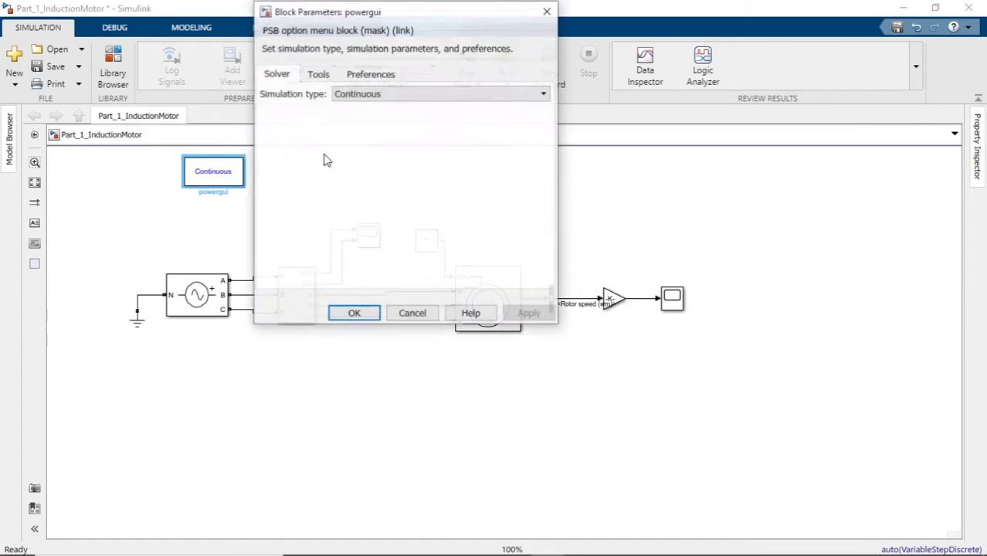
pyautogui.click(376, 98)
pyautogui.click(381, 113)
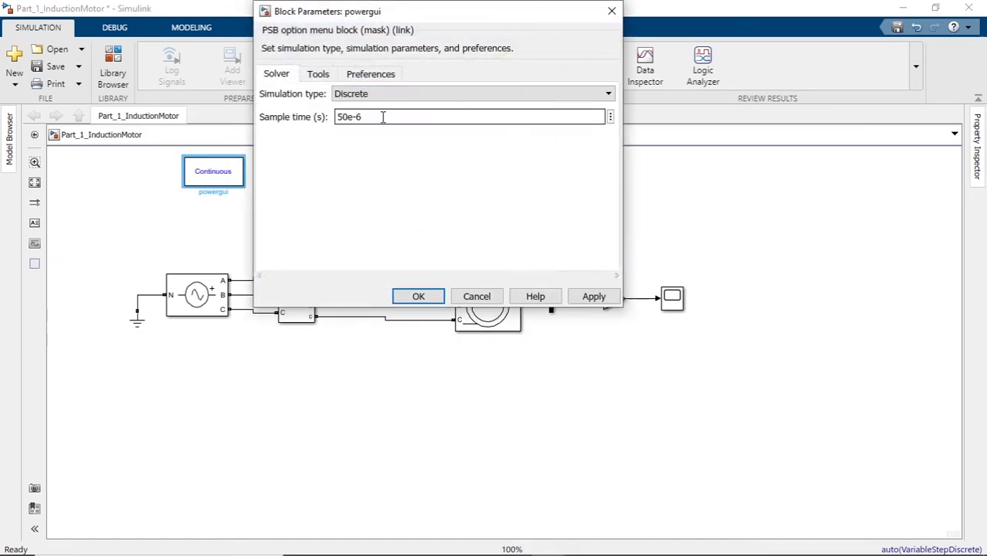
pyautogui.doubleClick(382, 117)
pyautogui.click(419, 297)
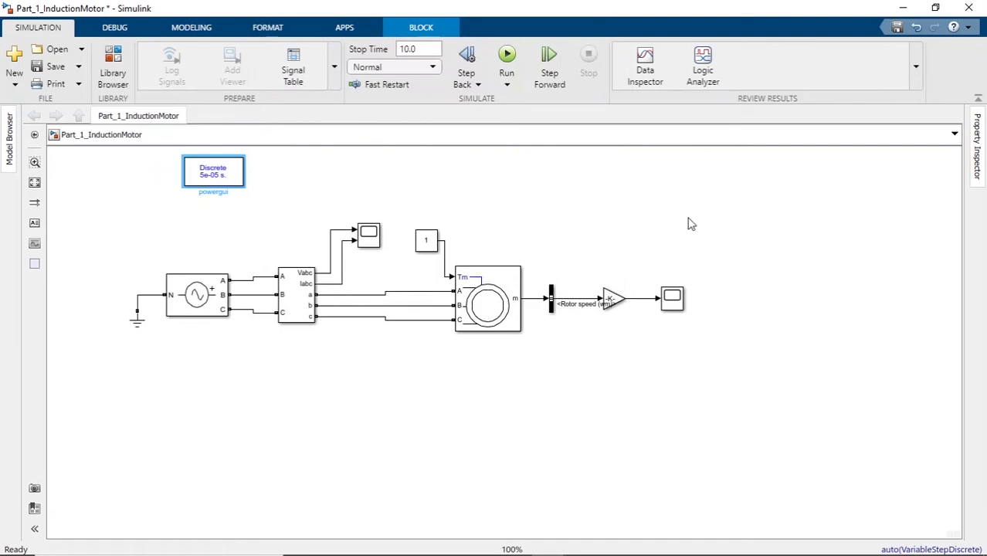
pyautogui.click(693, 224)
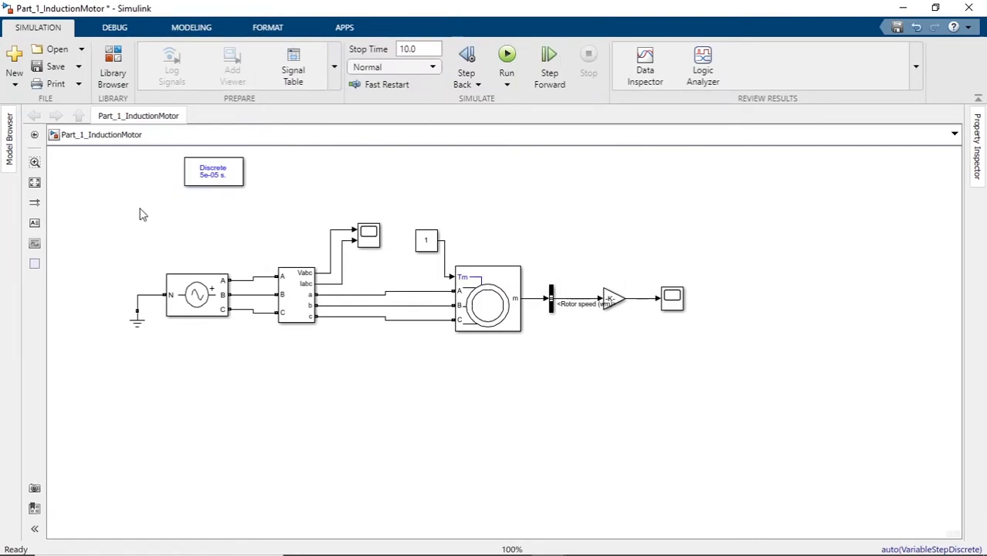
# Step: Fit the diagram, run the simulation, and zoom the speed scope into the start-up transient
pyautogui.click(34, 183)
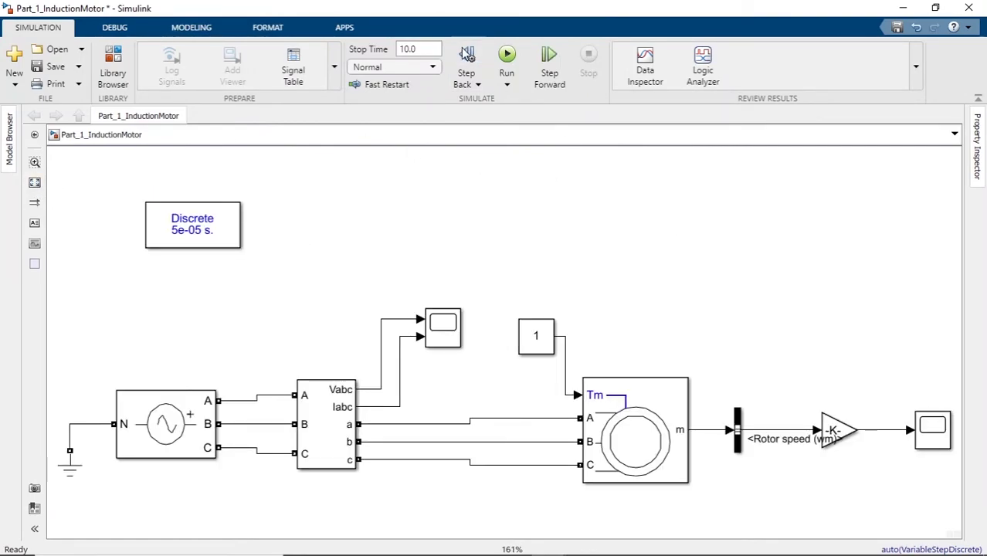
pyautogui.click(507, 56)
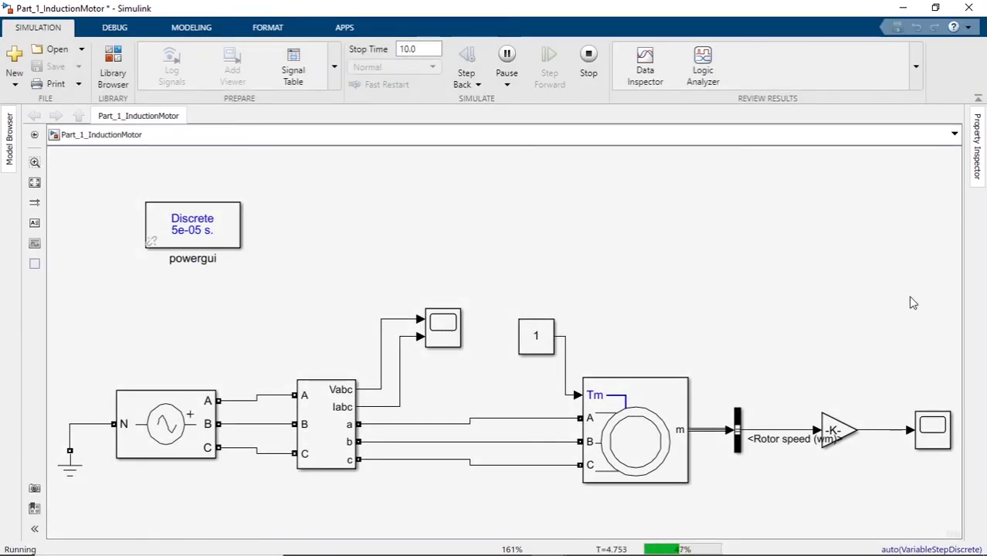
pyautogui.click(942, 434)
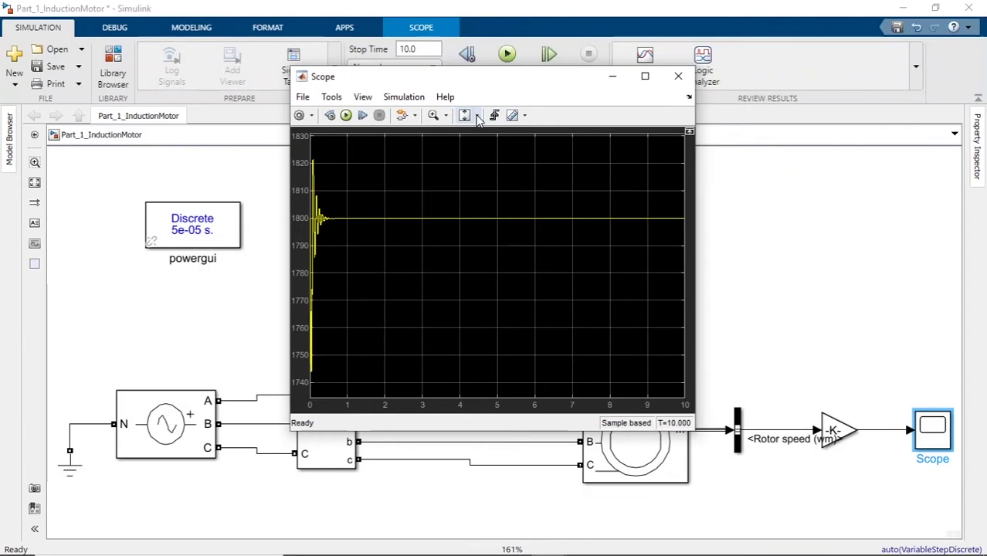
pyautogui.click(478, 117)
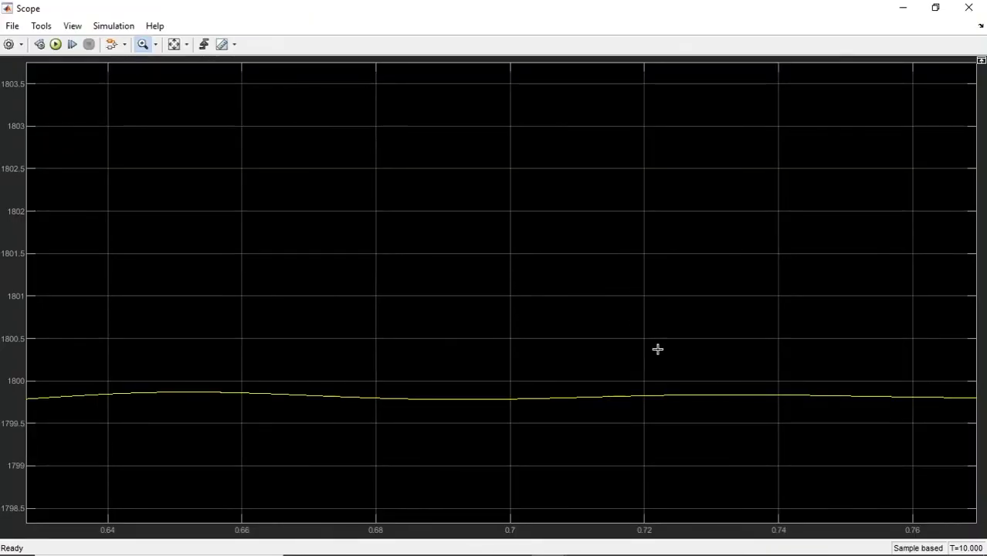
pyautogui.doubleClick(657, 349)
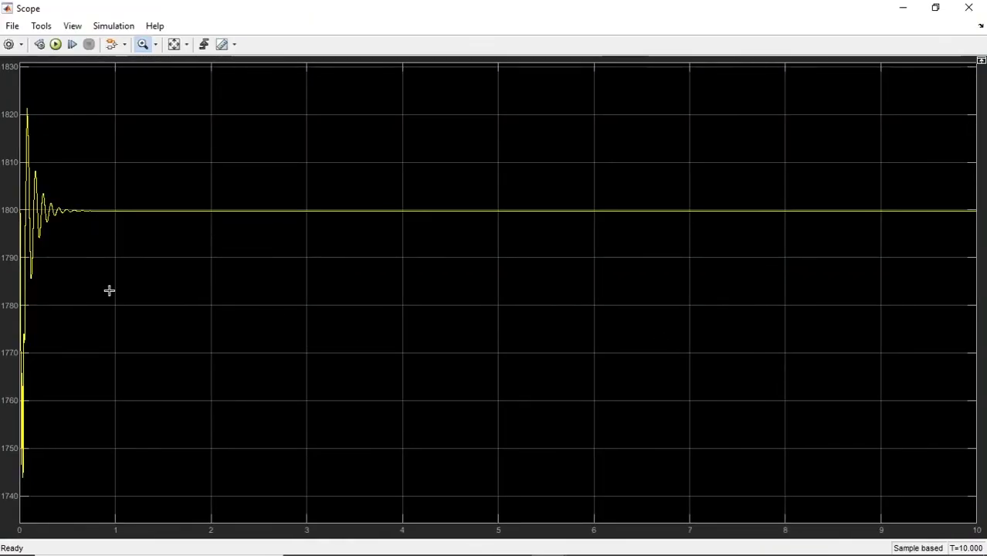
pyautogui.moveTo(109, 291); pyautogui.dragTo(20, 63)
# Step: Close the speed scope and zoom Scope1's voltage and current plots to 0–0.16 s, full screen
pyautogui.click(968, 8)
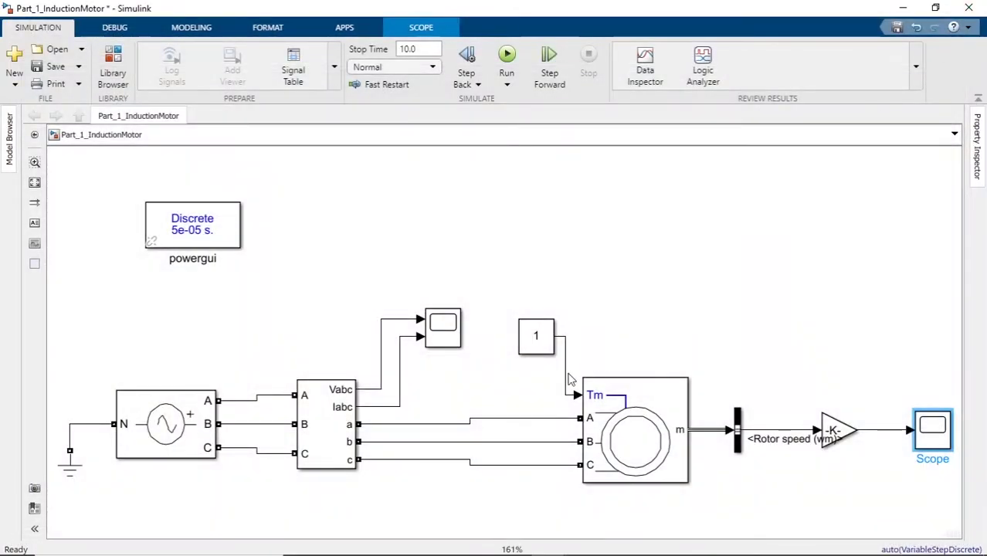
pyautogui.doubleClick(437, 325)
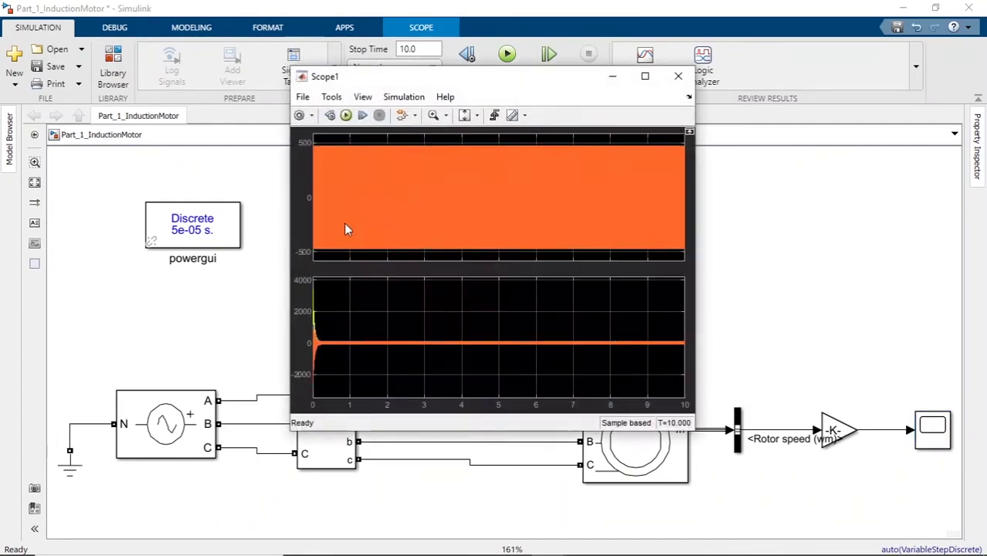
pyautogui.click(647, 77)
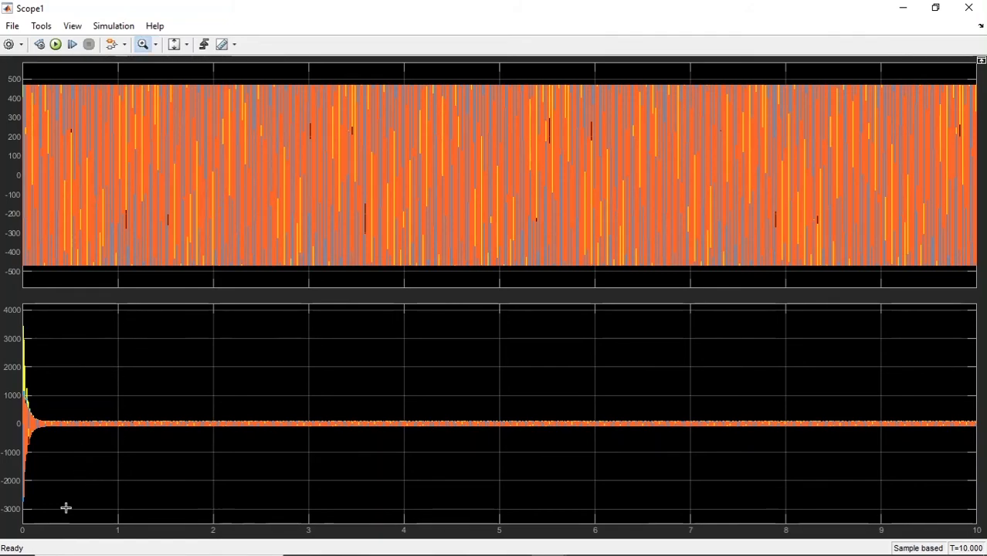
pyautogui.moveTo(71, 498); pyautogui.dragTo(3, 262)
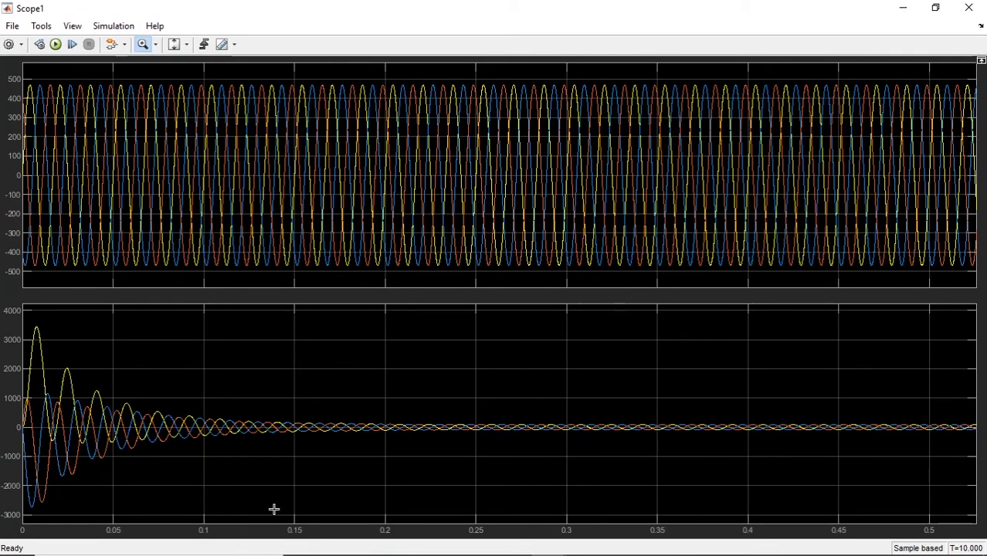
pyautogui.moveTo(308, 509); pyautogui.dragTo(23, 306)
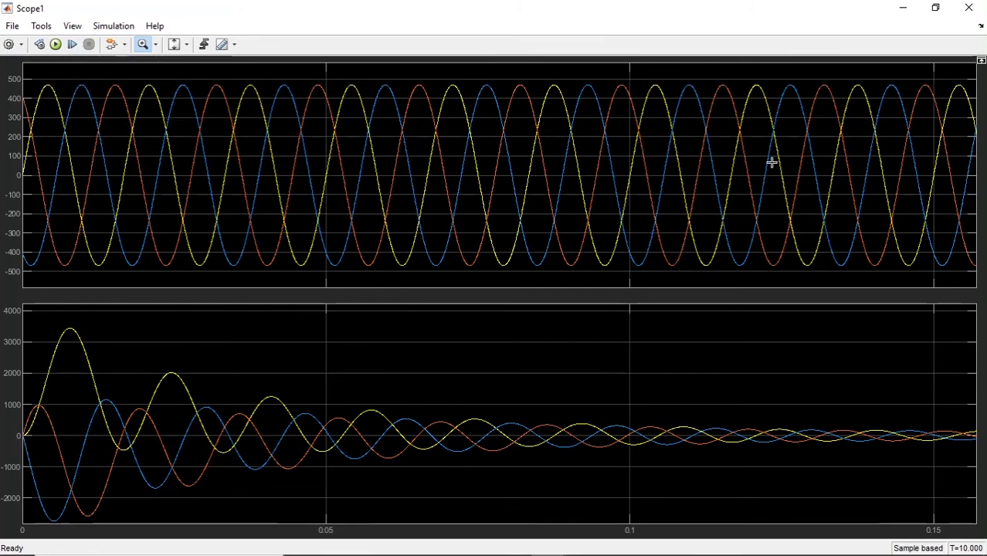
pyautogui.click(974, 10)
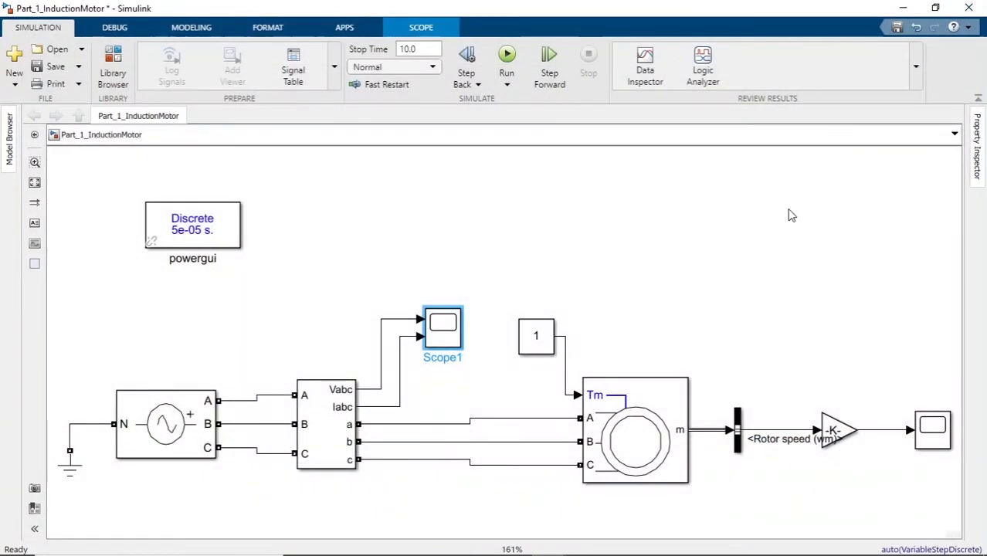